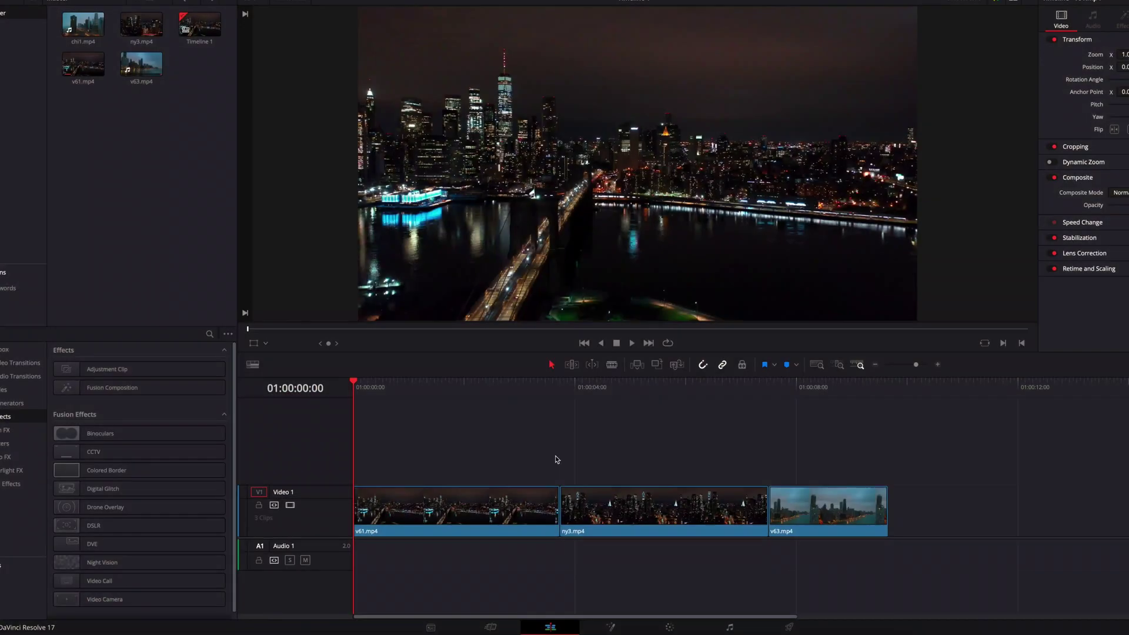
Step: Drop an Adjustment Clip onto a new V2 track above the city footage; park the playhead near 01:00:03:22
{"action": "left_click", "coordinate": [152, 368]}
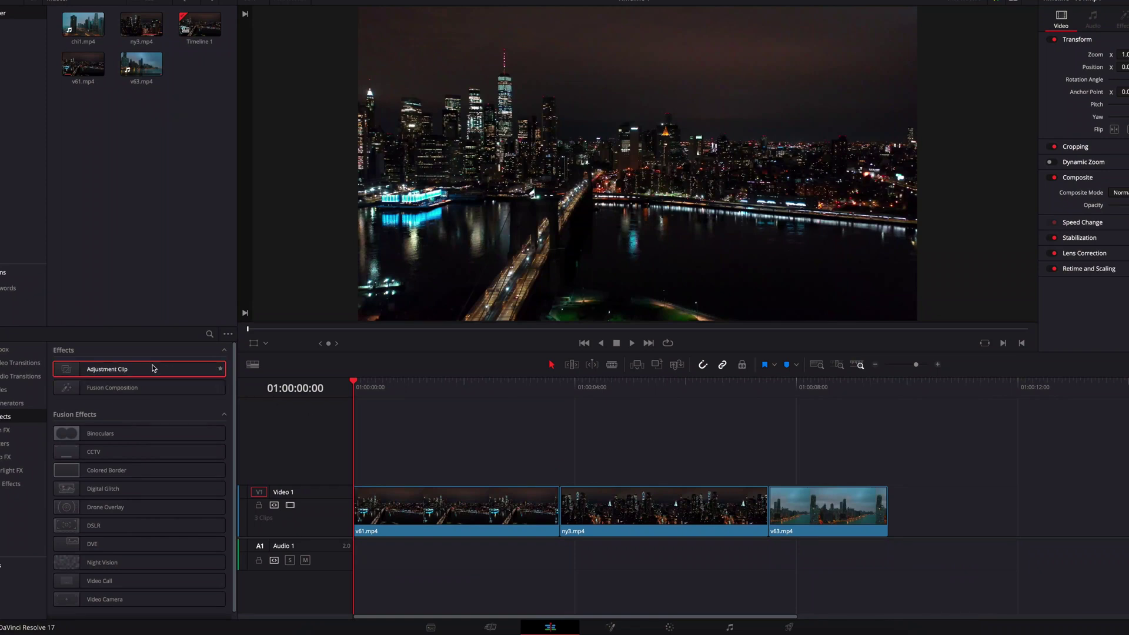
{"action": "left_click_drag", "start_coordinate": [152, 368], "coordinate": [556, 469]}
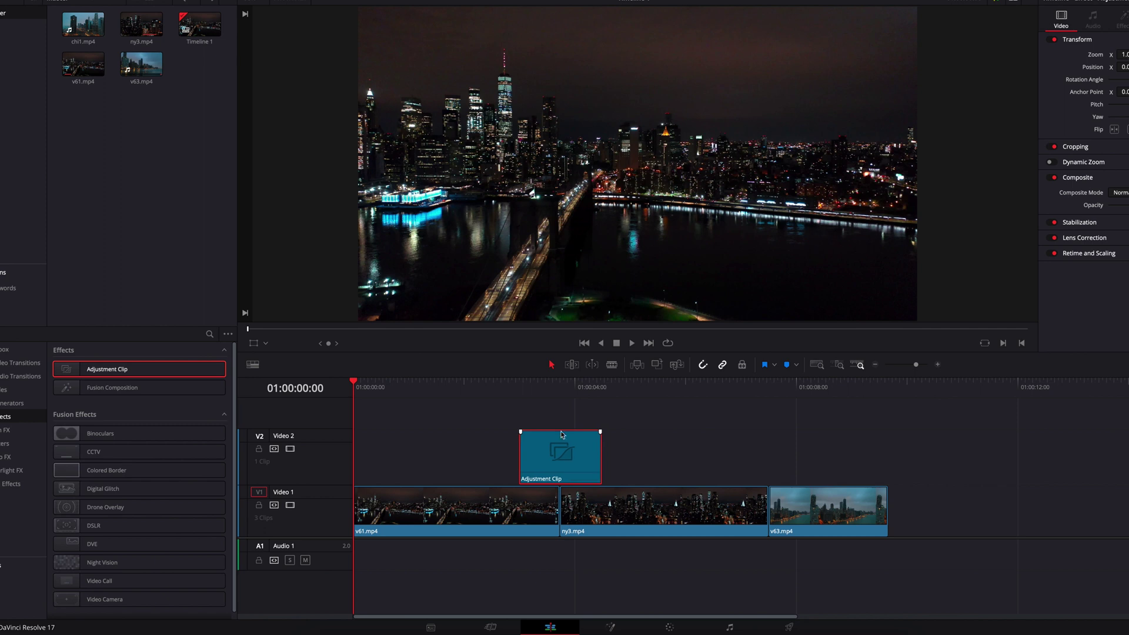
{"action": "left_click", "coordinate": [560, 387]}
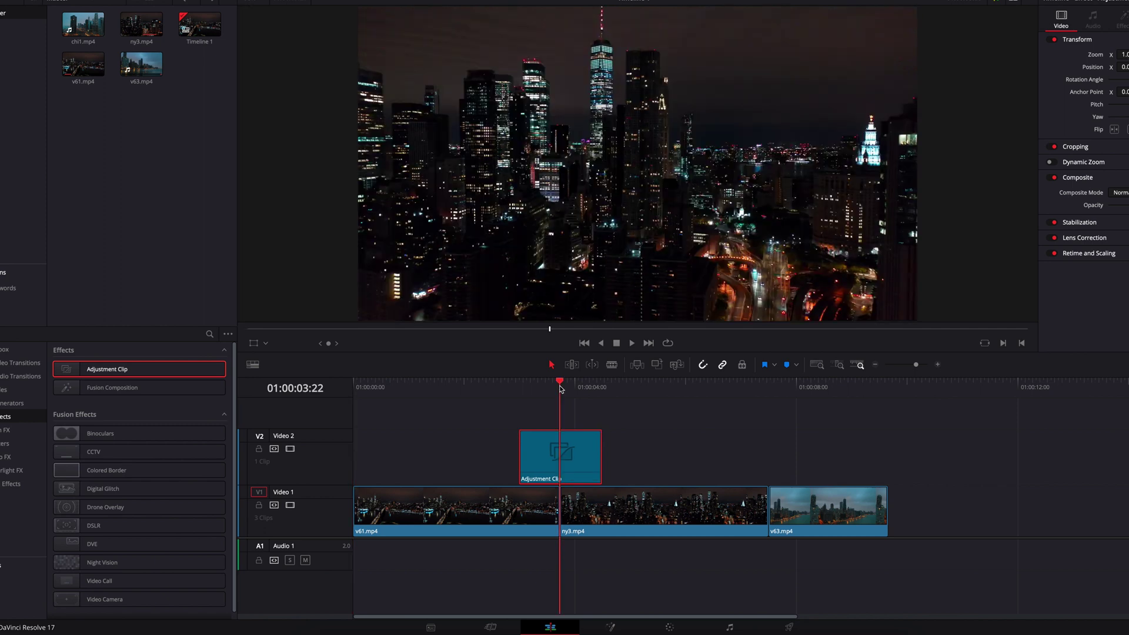
Step: In Fusion, drop a FastNoise node onto the MediaIn–MediaOut link to merge fog over the footage
{"action": "left_click", "coordinate": [612, 627]}
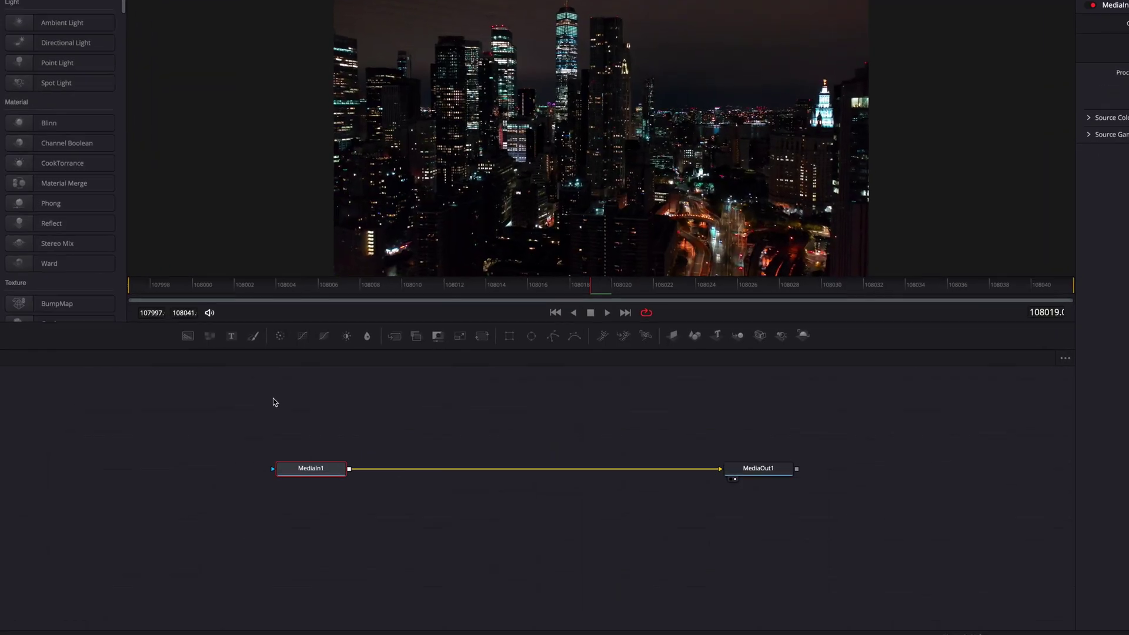
{"action": "left_click_drag", "start_coordinate": [242, 336], "coordinate": [517, 477]}
{"action": "left_click_drag", "start_coordinate": [304, 514], "coordinate": [507, 533]}
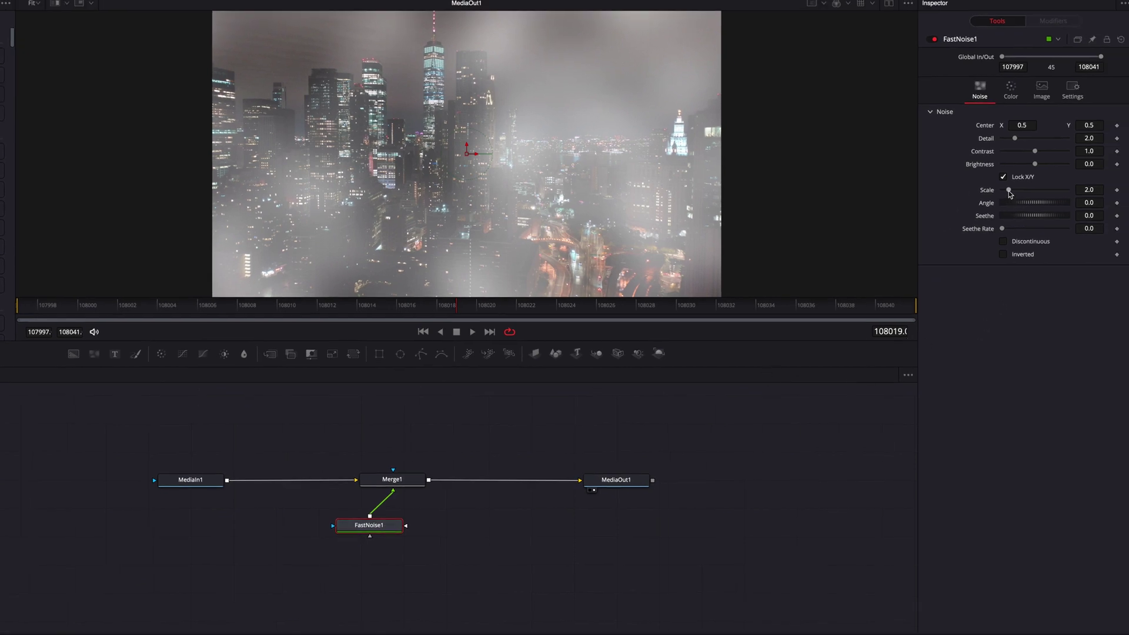
Step: Set FastNoise1 Scale to 0.31 and keyframe Seethe at 0.21
{"action": "mouse_move", "coordinate": [1009, 192]}
{"action": "left_mouse_down"}
{"action": "mouse_move", "coordinate": [1042, 194]}
{"action": "mouse_move", "coordinate": [1005, 195]}
{"action": "left_mouse_up"}
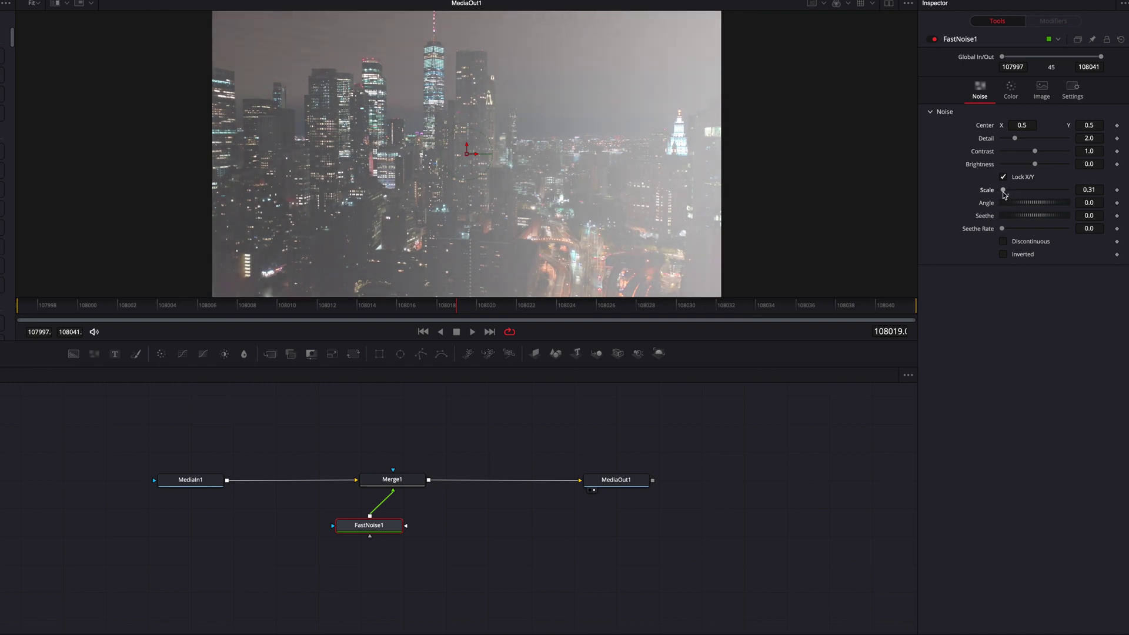
{"action": "left_click_drag", "start_coordinate": [455, 307], "coordinate": [459, 307]}
{"action": "left_click", "coordinate": [1116, 216]}
{"action": "left_click_drag", "start_coordinate": [1029, 220], "coordinate": [1045, 217]}
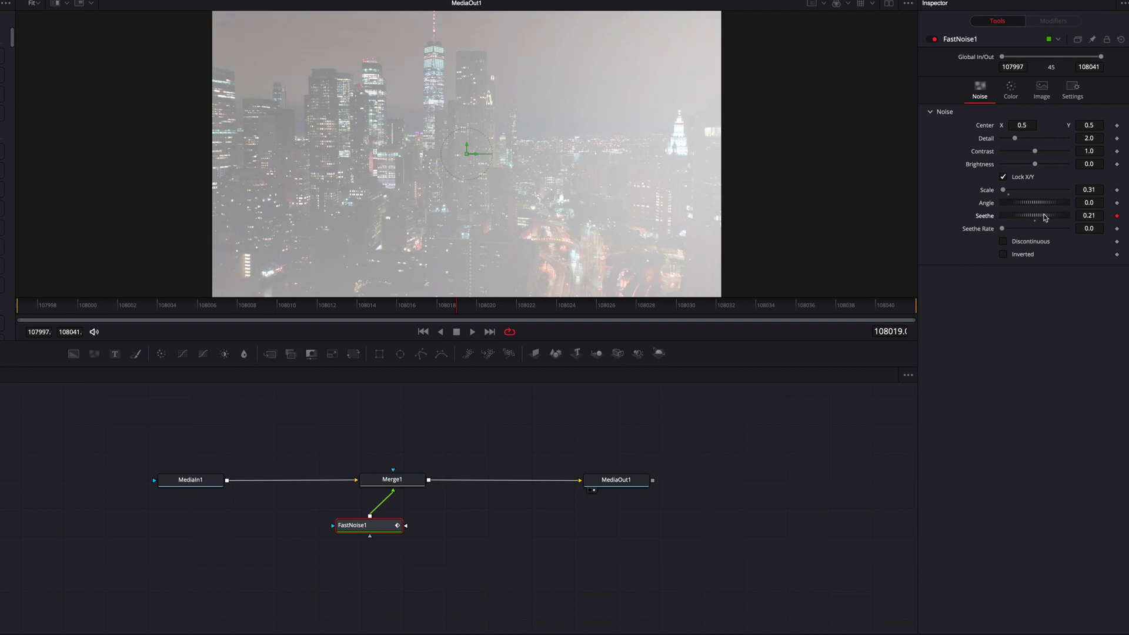
{"action": "left_click_drag", "start_coordinate": [222, 306], "coordinate": [28, 308]}
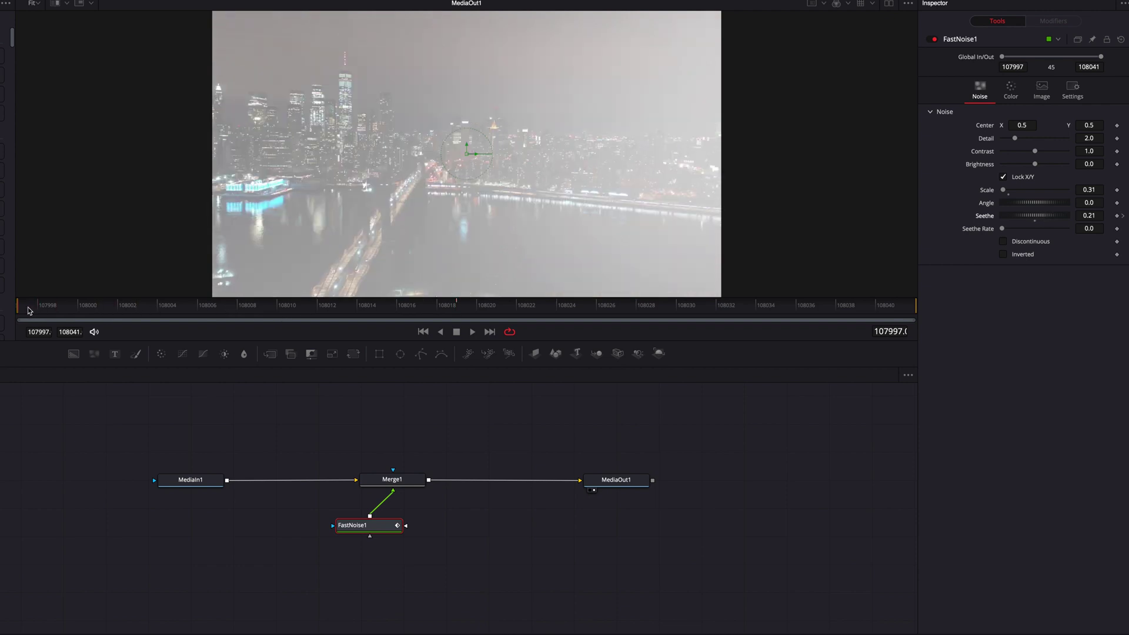
Step: Keyframe Seethe at a negative value on the clip's first frame
{"action": "left_click", "coordinate": [1117, 216]}
{"action": "left_click_drag", "start_coordinate": [1097, 216], "coordinate": [1069, 215]}
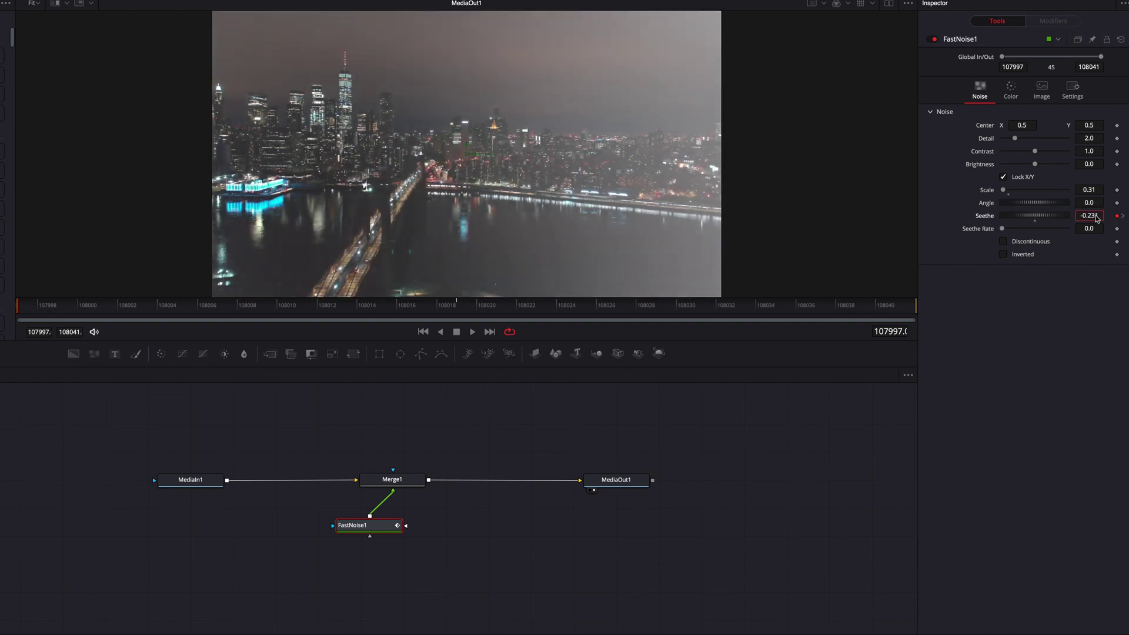
{"action": "left_click_drag", "start_coordinate": [84, 307], "coordinate": [466, 309]}
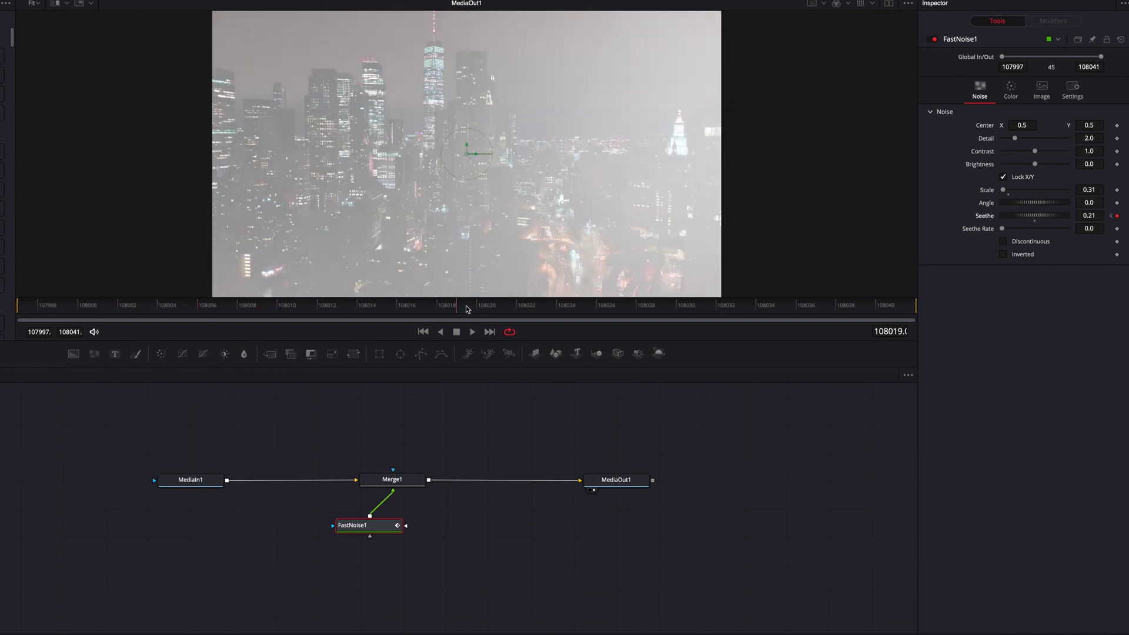
Step: Set Seethe to about 1.065 on the last frame and review the animation
{"action": "left_click_drag", "start_coordinate": [882, 310], "coordinate": [904, 311]}
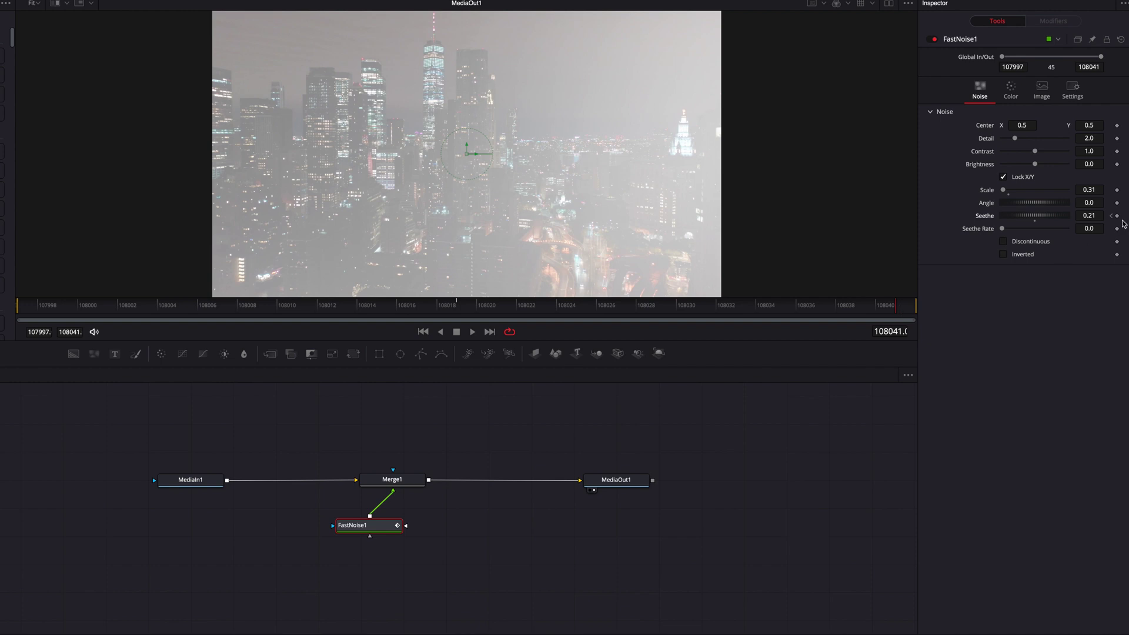
{"action": "left_click_drag", "start_coordinate": [1032, 217], "coordinate": [1068, 218]}
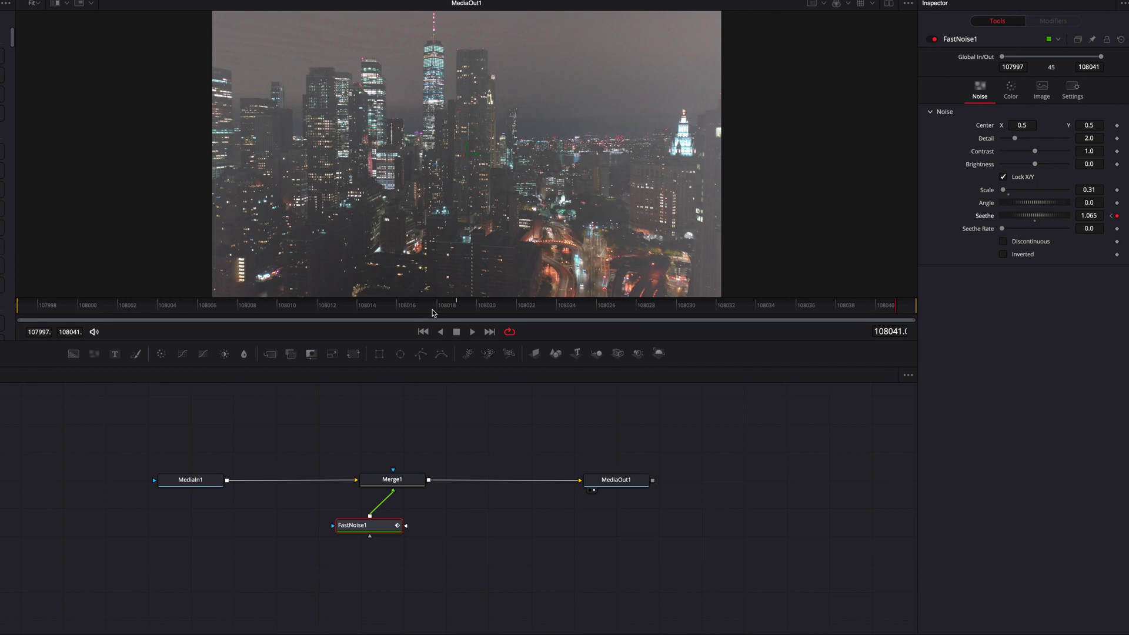
{"action": "left_click_drag", "start_coordinate": [470, 309], "coordinate": [265, 310]}
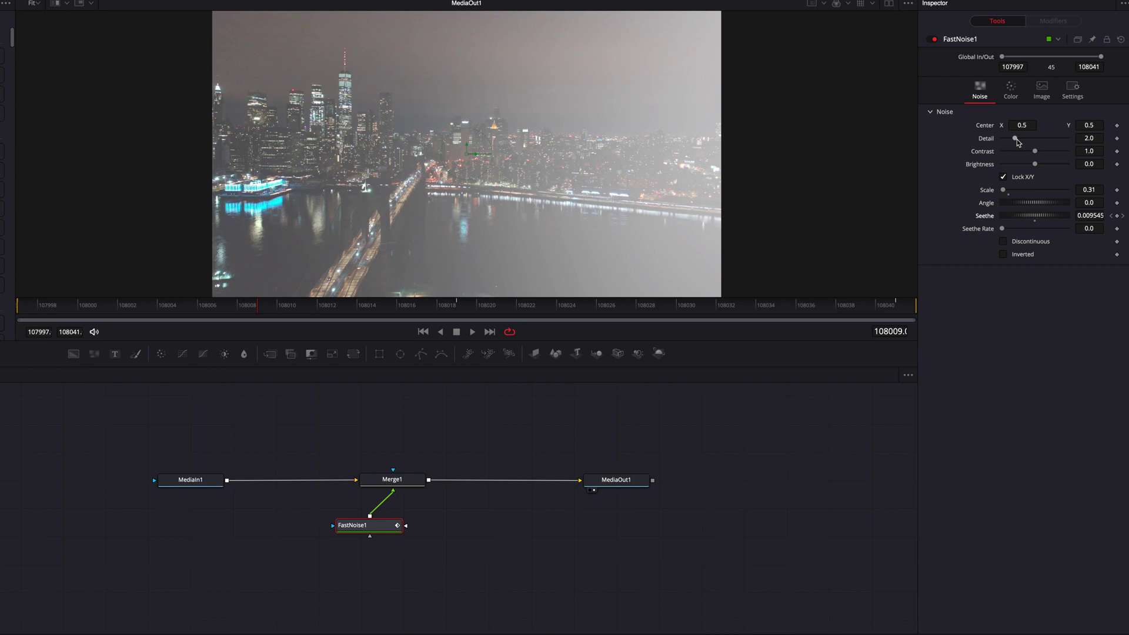
Step: Set noise Detail 1.02, Contrast 2.1 and Brightness 0.15, then play back the fog
{"action": "left_click_drag", "start_coordinate": [1016, 138], "coordinate": [1009, 139]}
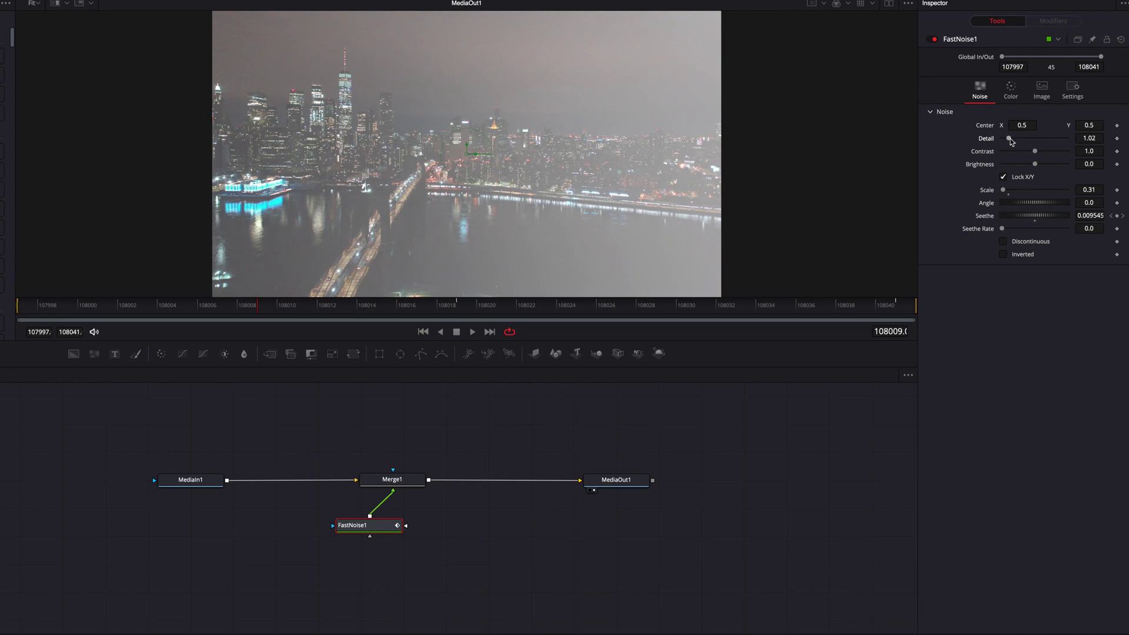
{"action": "left_click_drag", "start_coordinate": [1037, 152], "coordinate": [1044, 151]}
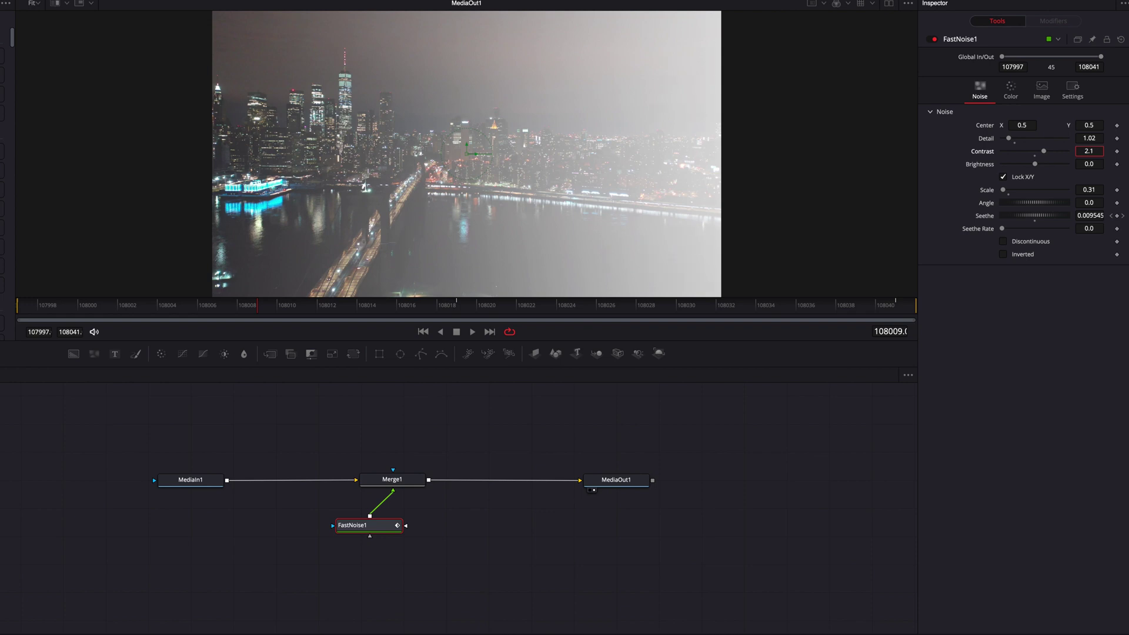
{"action": "key", "text": "Return"}
{"action": "left_click_drag", "start_coordinate": [1081, 165], "coordinate": [1086, 166]}
{"action": "key", "text": "space"}
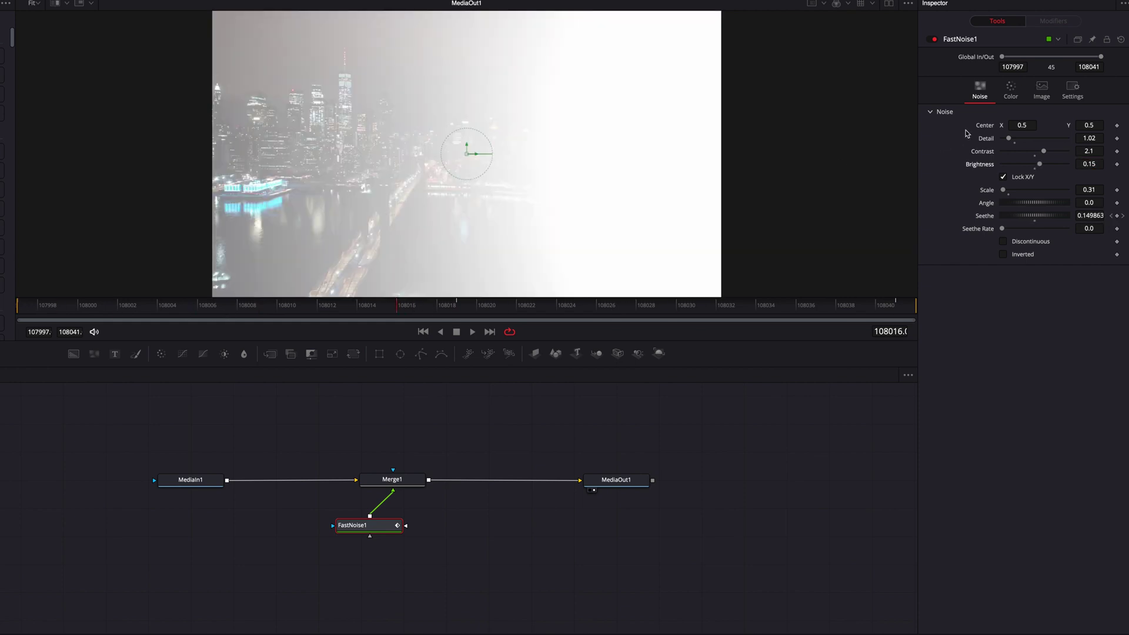
Step: Make FastNoise1's Color 2 a light warm orange in the Color tab
{"action": "left_click", "coordinate": [1012, 91]}
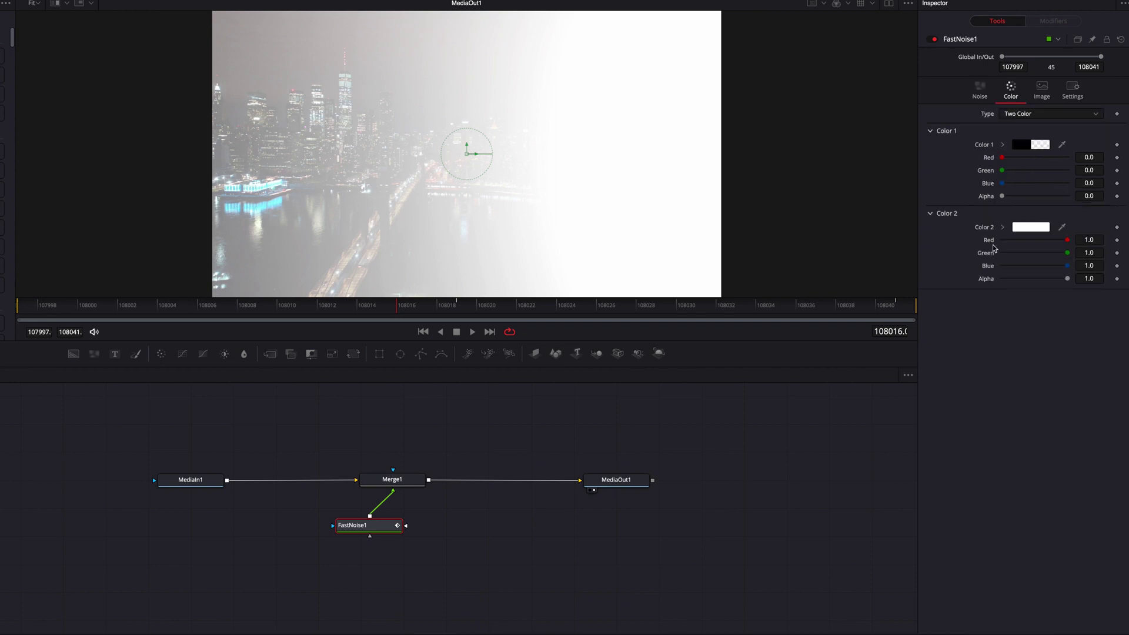
{"action": "left_click", "coordinate": [1003, 227]}
{"action": "left_click_drag", "start_coordinate": [1094, 238], "coordinate": [1036, 238]}
{"action": "mouse_move", "coordinate": [397, 307]}
{"action": "left_mouse_down"}
{"action": "mouse_move", "coordinate": [210, 305]}
{"action": "mouse_move", "coordinate": [651, 311]}
{"action": "mouse_move", "coordinate": [385, 312]}
{"action": "left_mouse_up"}
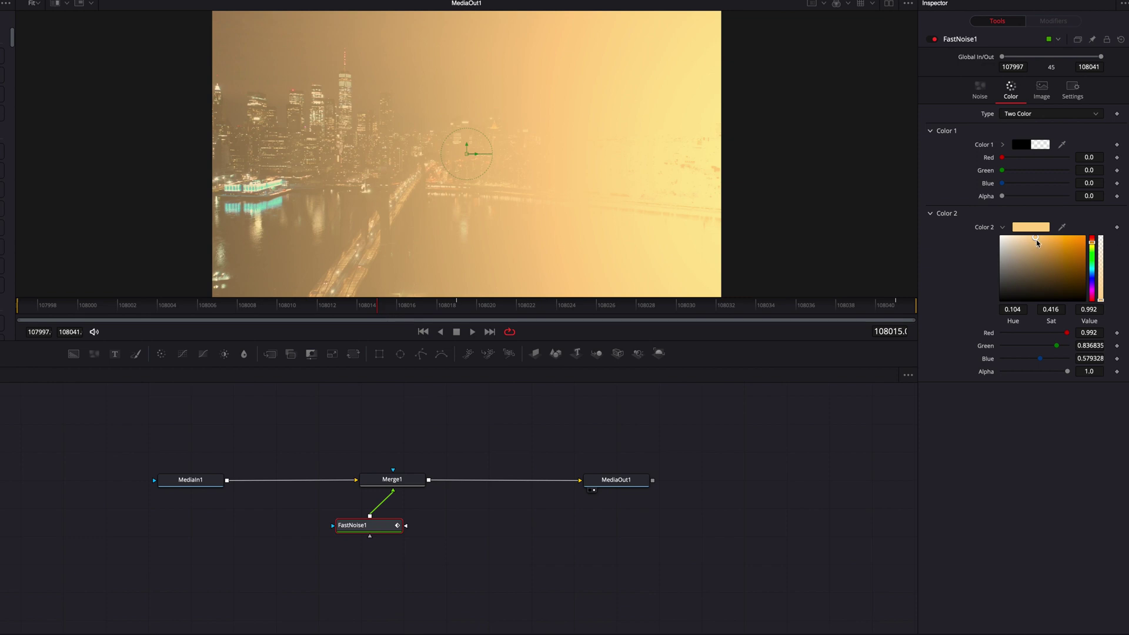
{"action": "mouse_move", "coordinate": [1038, 242]}
{"action": "left_mouse_down"}
{"action": "mouse_move", "coordinate": [1092, 246]}
{"action": "mouse_move", "coordinate": [1044, 239]}
{"action": "left_mouse_up"}
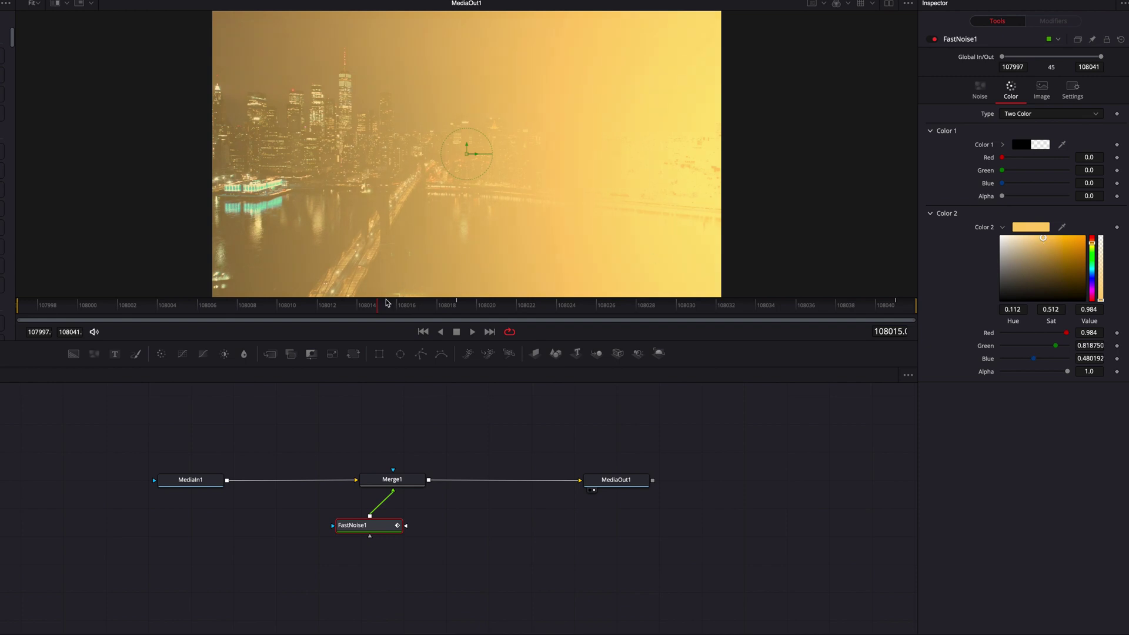
{"action": "left_click_drag", "start_coordinate": [386, 303], "coordinate": [318, 309]}
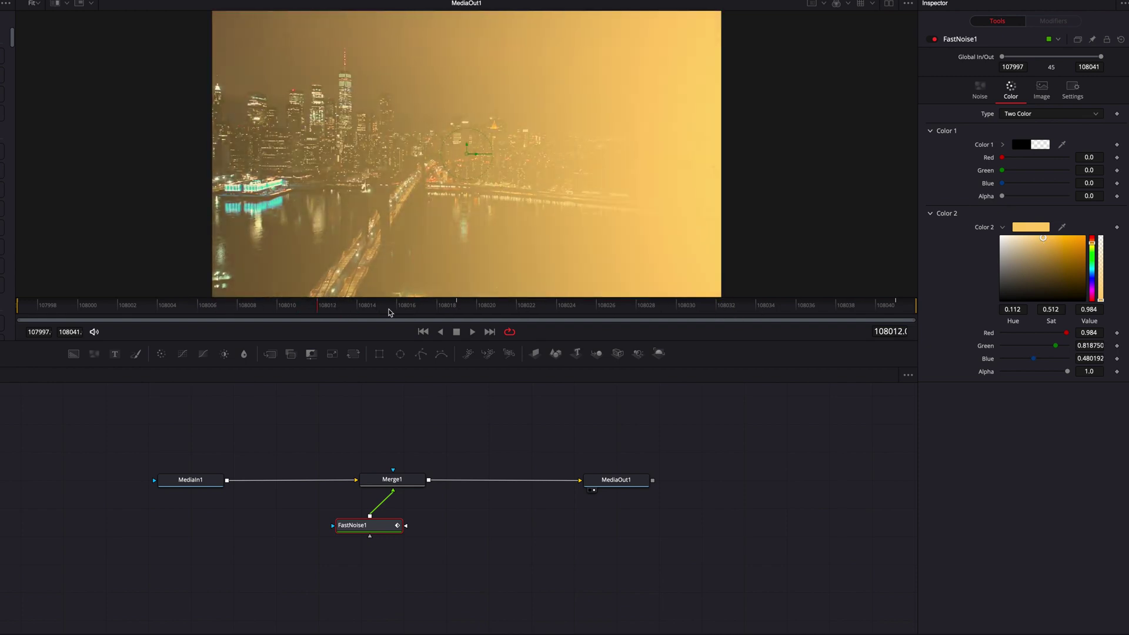
{"action": "left_click", "coordinate": [980, 90]}
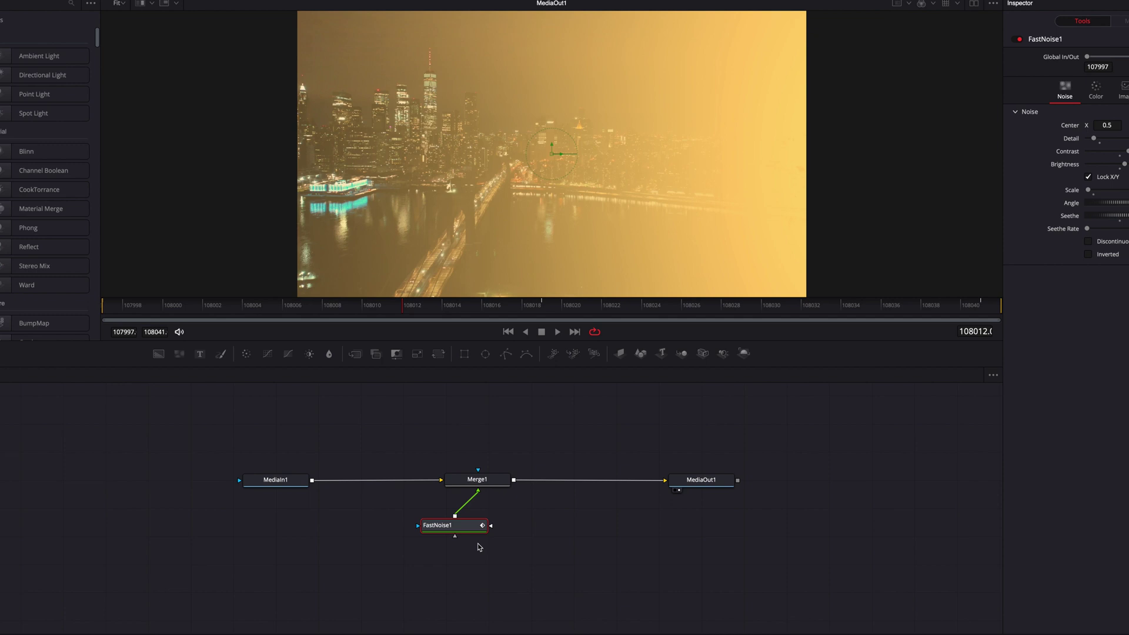
Step: Insert a Soft Glow node from Tools > Blur between FastNoise1 and Merge1
{"action": "left_click_drag", "start_coordinate": [382, 529], "coordinate": [378, 582]}
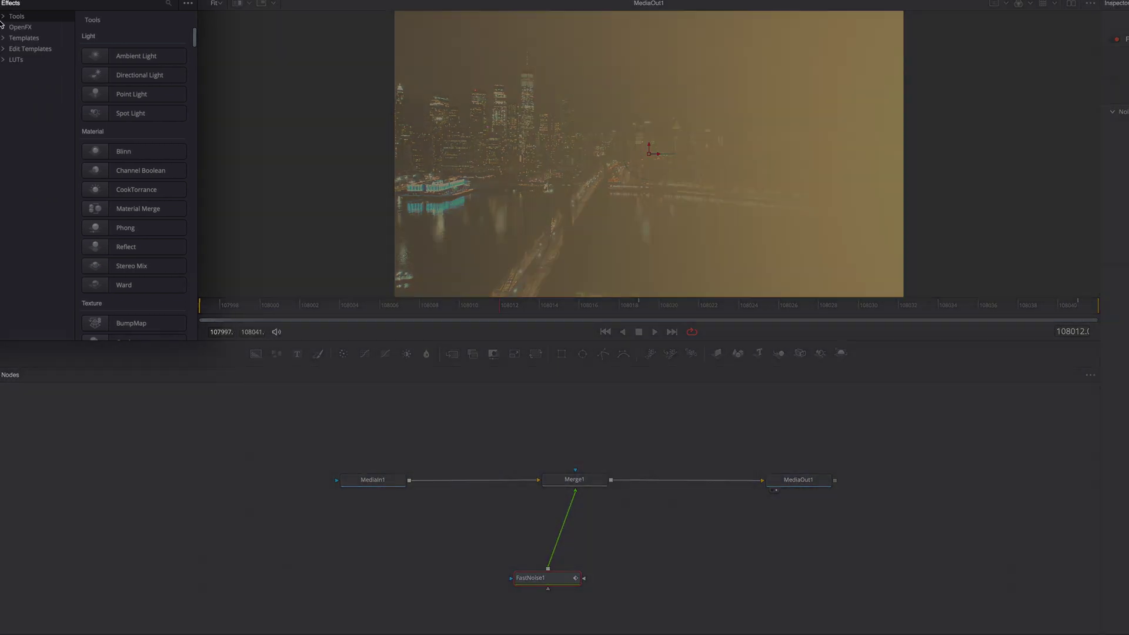
{"action": "left_click", "coordinate": [3, 18]}
{"action": "left_click", "coordinate": [24, 37]}
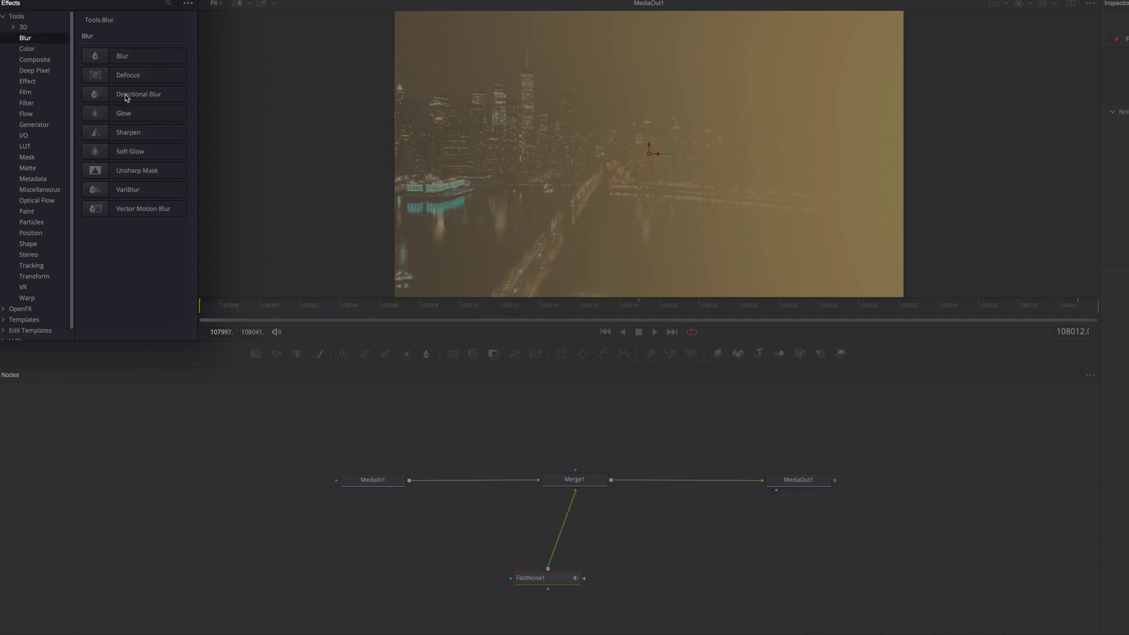
{"action": "left_click_drag", "start_coordinate": [144, 152], "coordinate": [570, 541]}
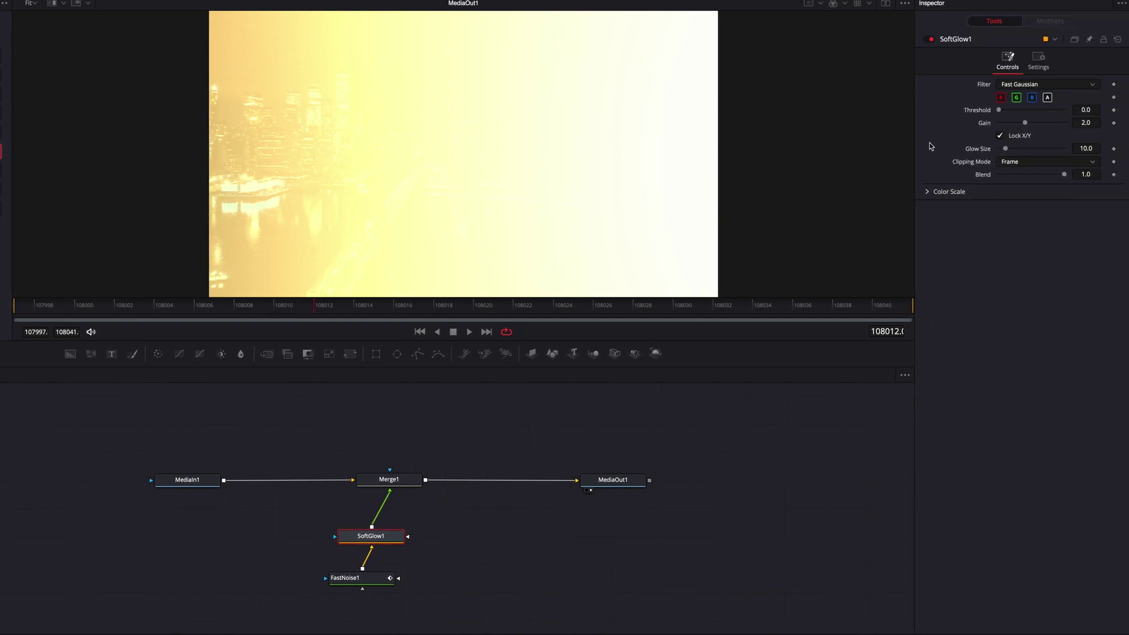
Step: Raise SoftGlow1's threshold and gain so the city shows through the glow
{"action": "left_click_drag", "start_coordinate": [998, 111], "coordinate": [1045, 113]}
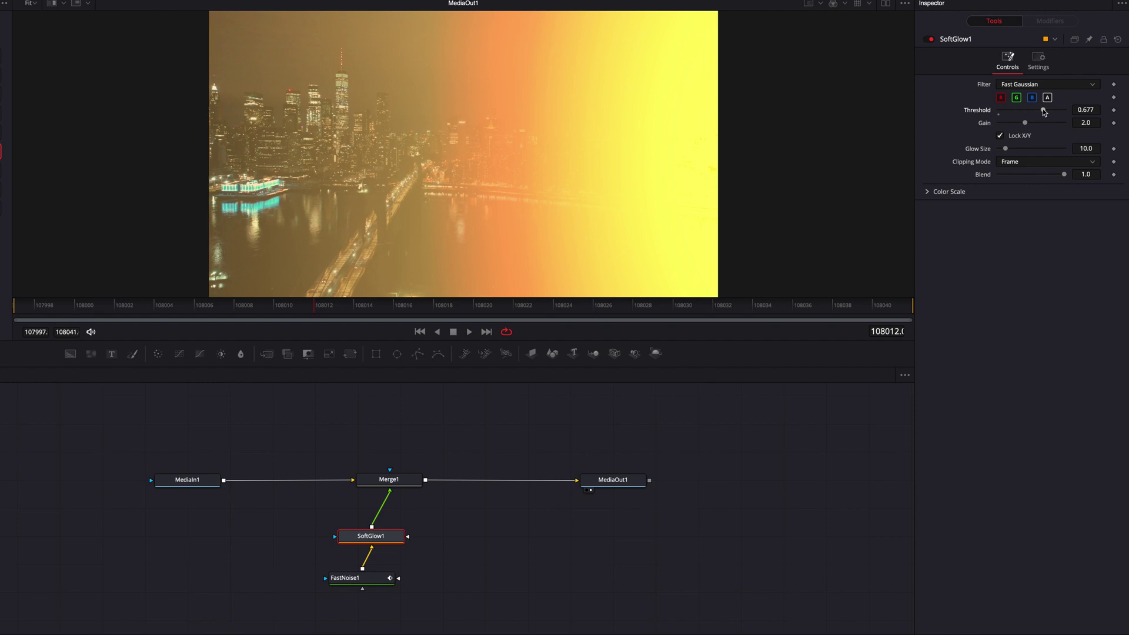
{"action": "left_click_drag", "start_coordinate": [1027, 124], "coordinate": [1034, 127]}
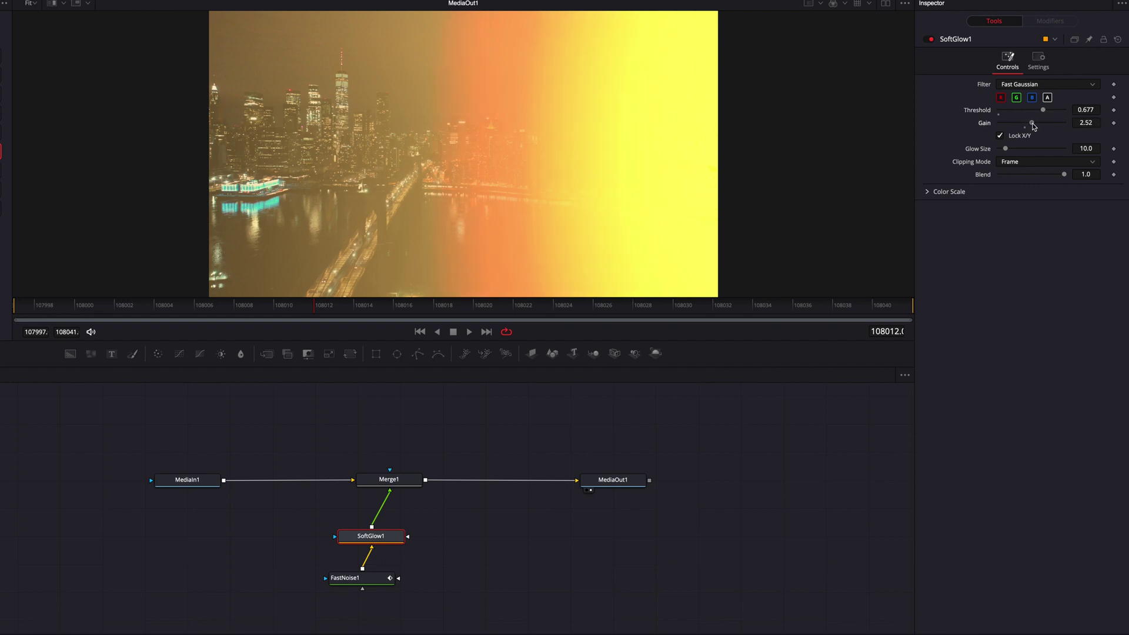
{"action": "mouse_move", "coordinate": [307, 306]}
{"action": "left_mouse_down"}
{"action": "mouse_move", "coordinate": [202, 307]}
{"action": "mouse_move", "coordinate": [869, 311]}
{"action": "mouse_move", "coordinate": [318, 310]}
{"action": "left_mouse_up"}
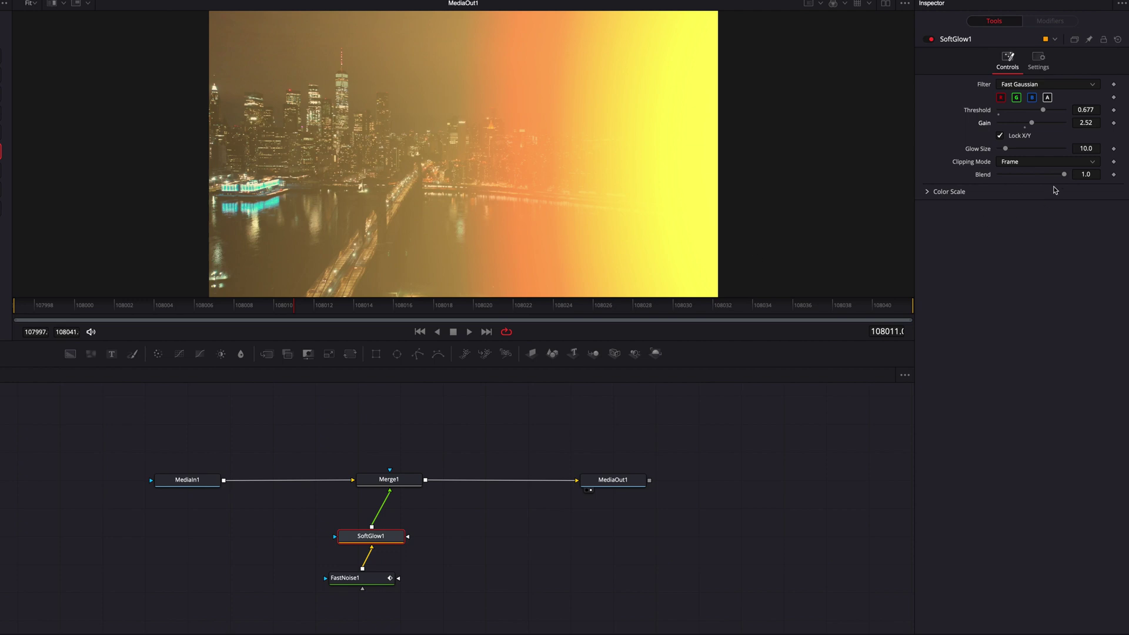
Step: Lower the glow Blend to 0.433 and add a Brightness/Contrast node before Merge1
{"action": "left_click_drag", "start_coordinate": [1063, 174], "coordinate": [1054, 175]}
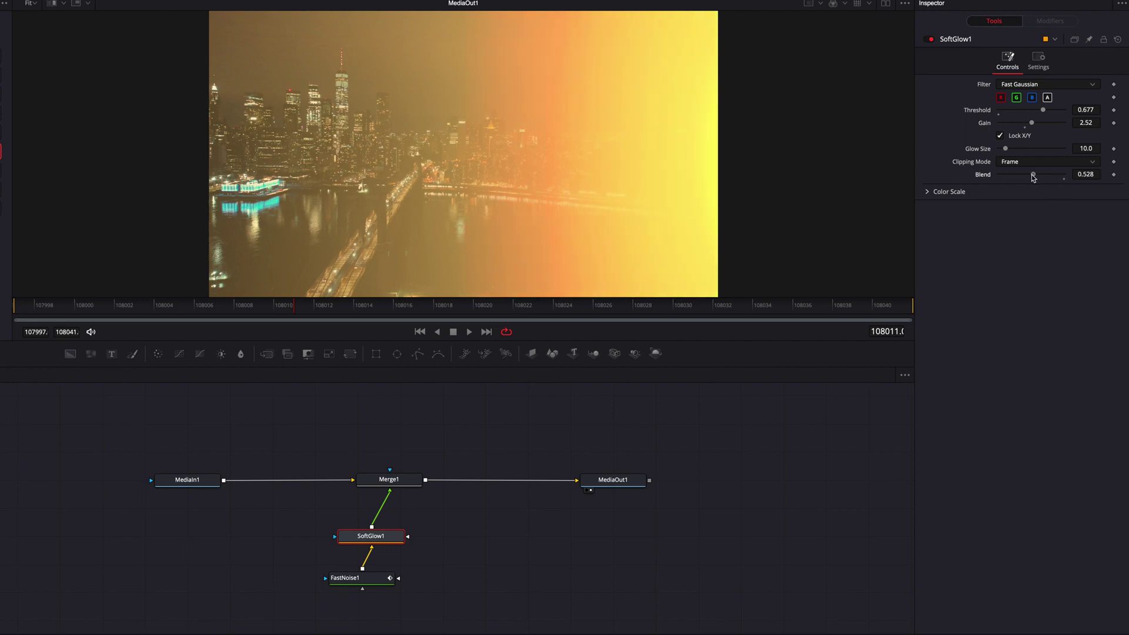
{"action": "mouse_move", "coordinate": [1009, 175]}
{"action": "left_mouse_down"}
{"action": "mouse_move", "coordinate": [994, 177]}
{"action": "mouse_move", "coordinate": [1027, 175]}
{"action": "left_mouse_up"}
{"action": "left_click_drag", "start_coordinate": [76, 307], "coordinate": [374, 313]}
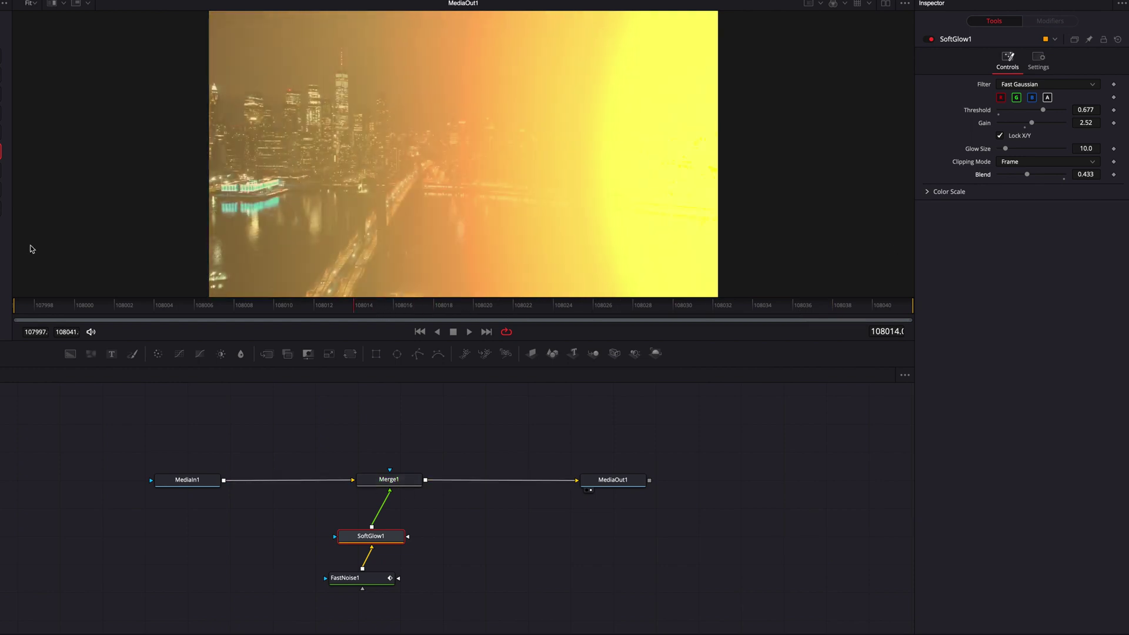
{"action": "left_click_drag", "start_coordinate": [222, 354], "coordinate": [382, 513]}
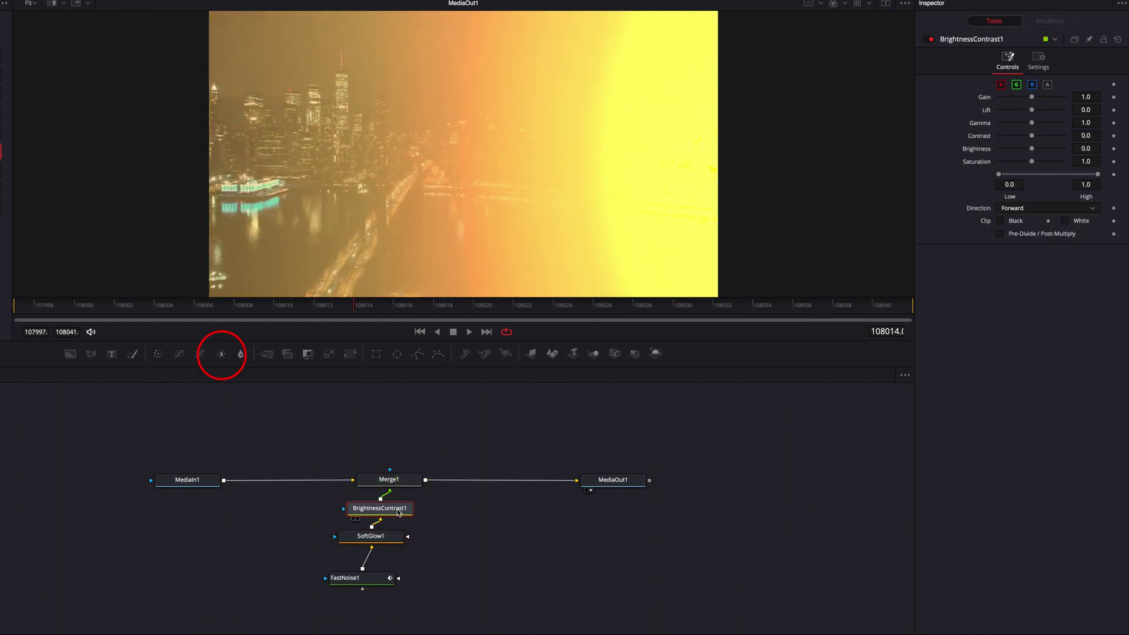
Step: Give BrightnessContrast1 Gain 0.92, Contrast 0.05 and Saturation 1.19, previewing across frames
{"action": "left_click_drag", "start_coordinate": [1030, 138], "coordinate": [1034, 136]}
{"action": "left_click_drag", "start_coordinate": [1029, 100], "coordinate": [1031, 100]}
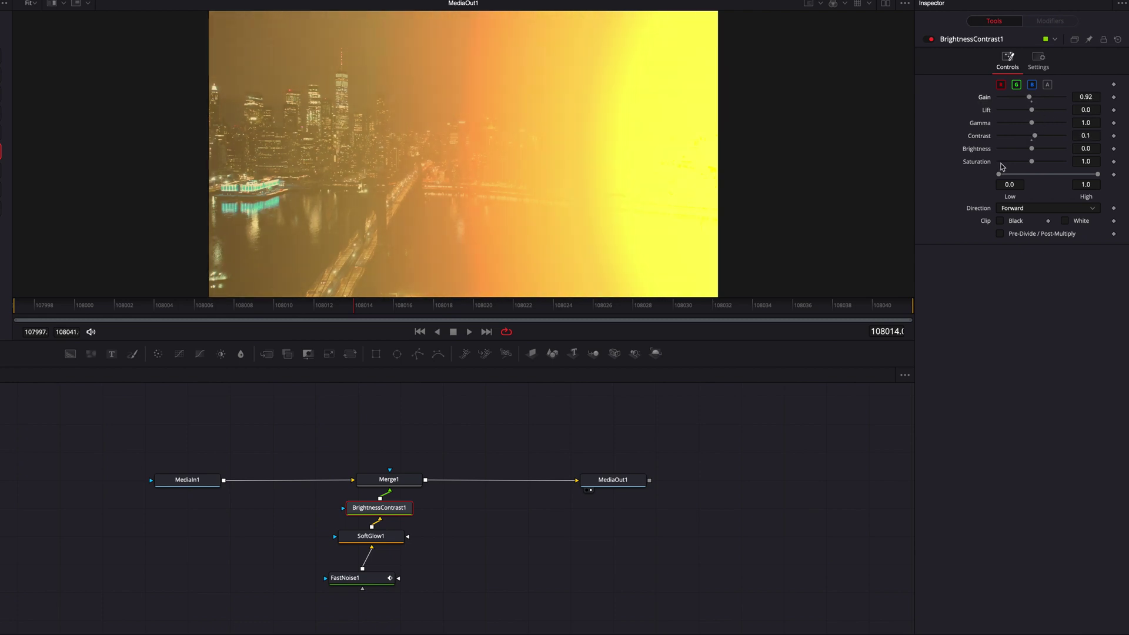
{"action": "left_click_drag", "start_coordinate": [1032, 161], "coordinate": [1031, 137]}
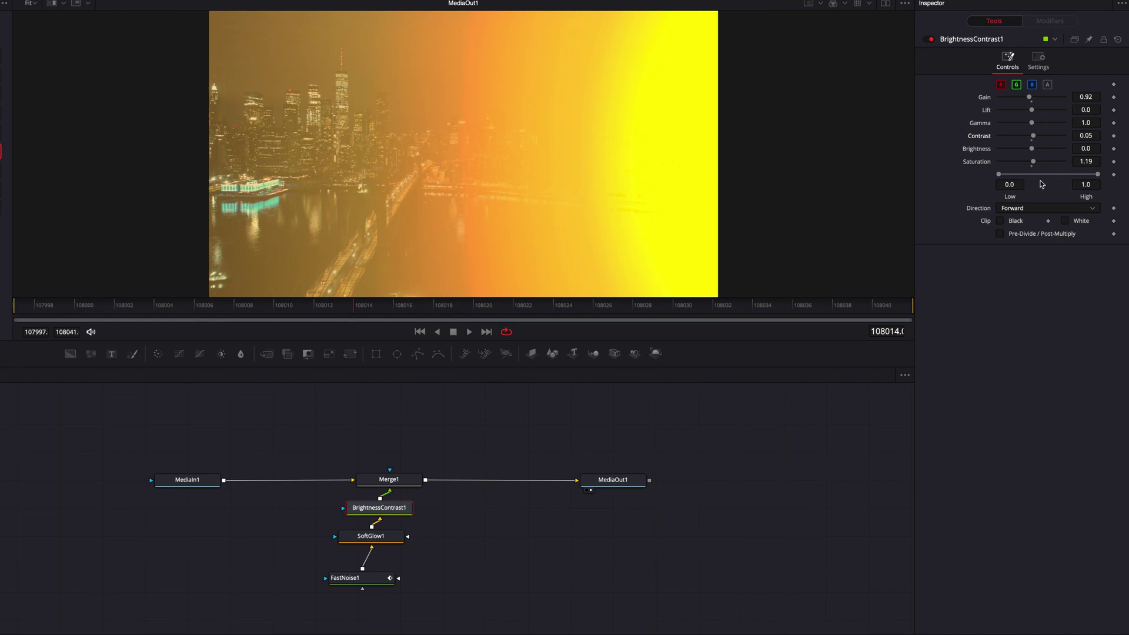
{"action": "left_click_drag", "start_coordinate": [410, 306], "coordinate": [25, 310]}
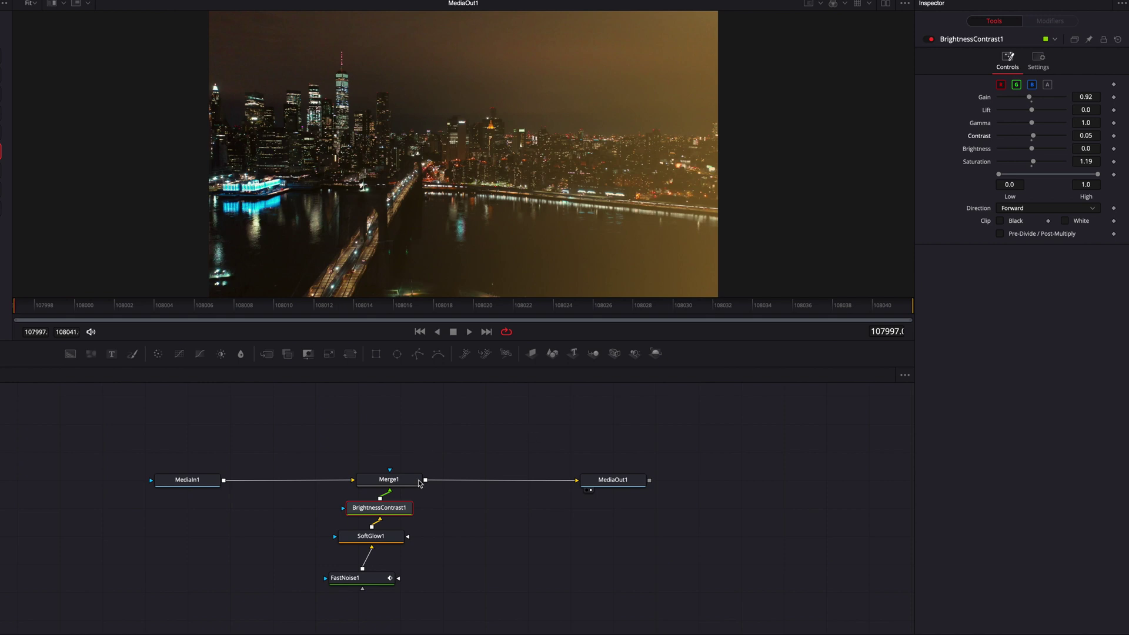
{"action": "left_click_drag", "start_coordinate": [397, 537], "coordinate": [390, 547]}
Step: Return to the Edit page and move the playhead back before the first fog clip
{"action": "left_click", "coordinate": [490, 551]}
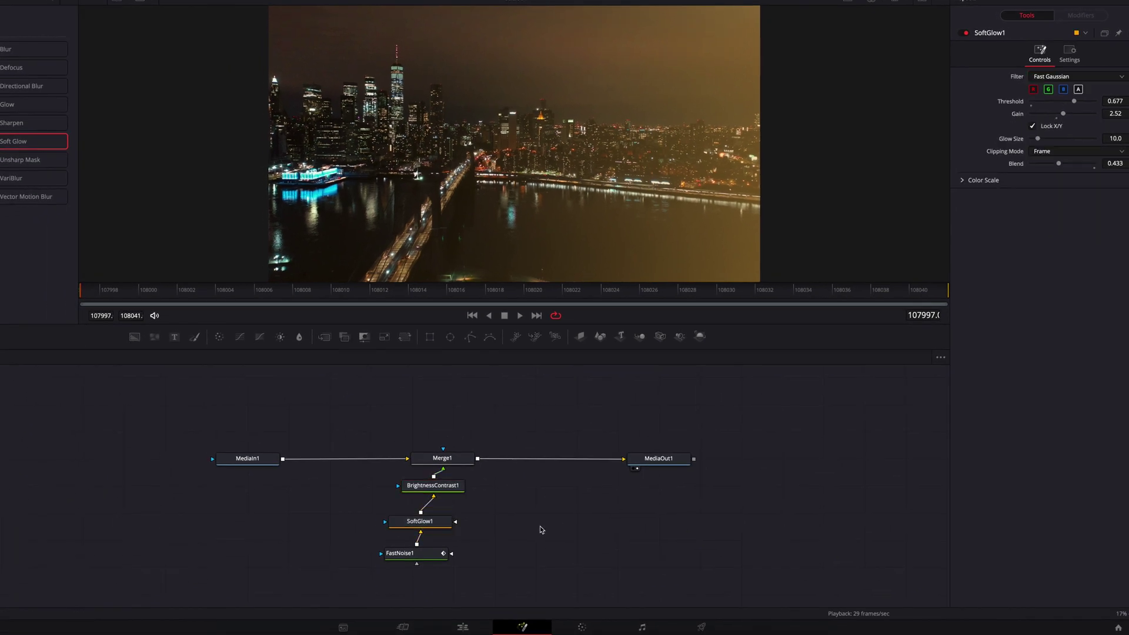
{"action": "left_click", "coordinate": [467, 628]}
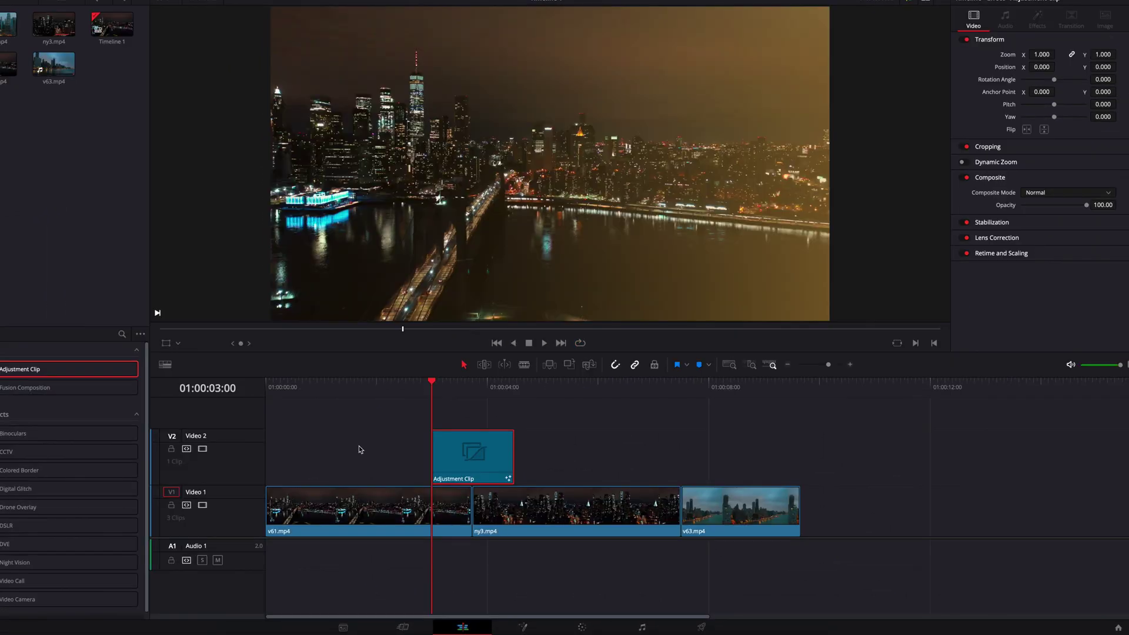
{"action": "left_click", "coordinate": [370, 388]}
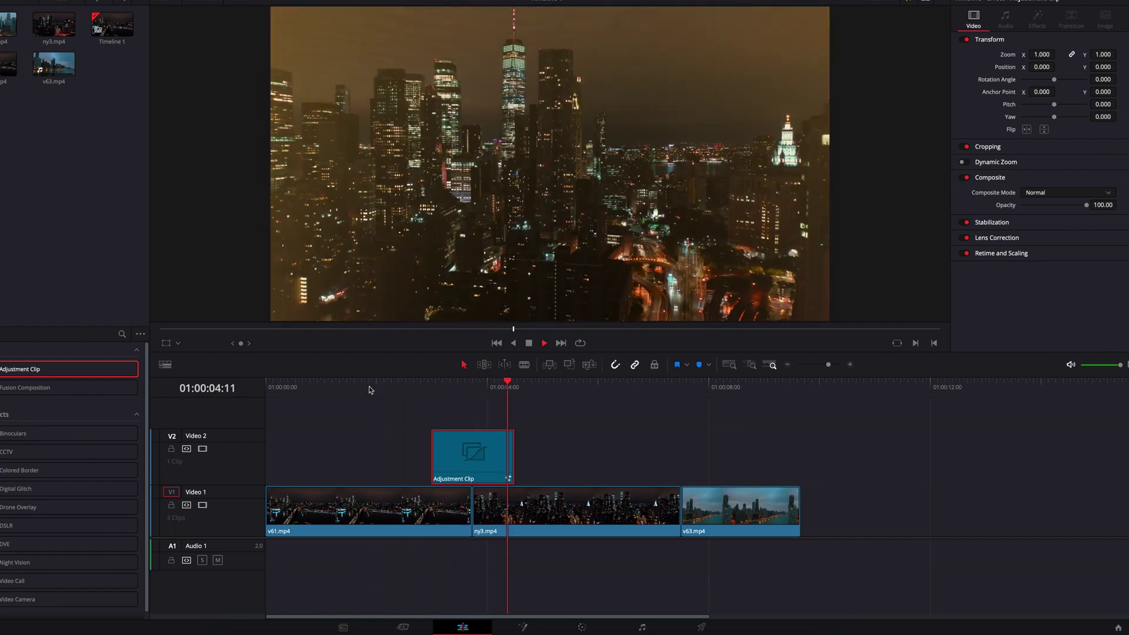
{"action": "left_click", "coordinate": [369, 388]}
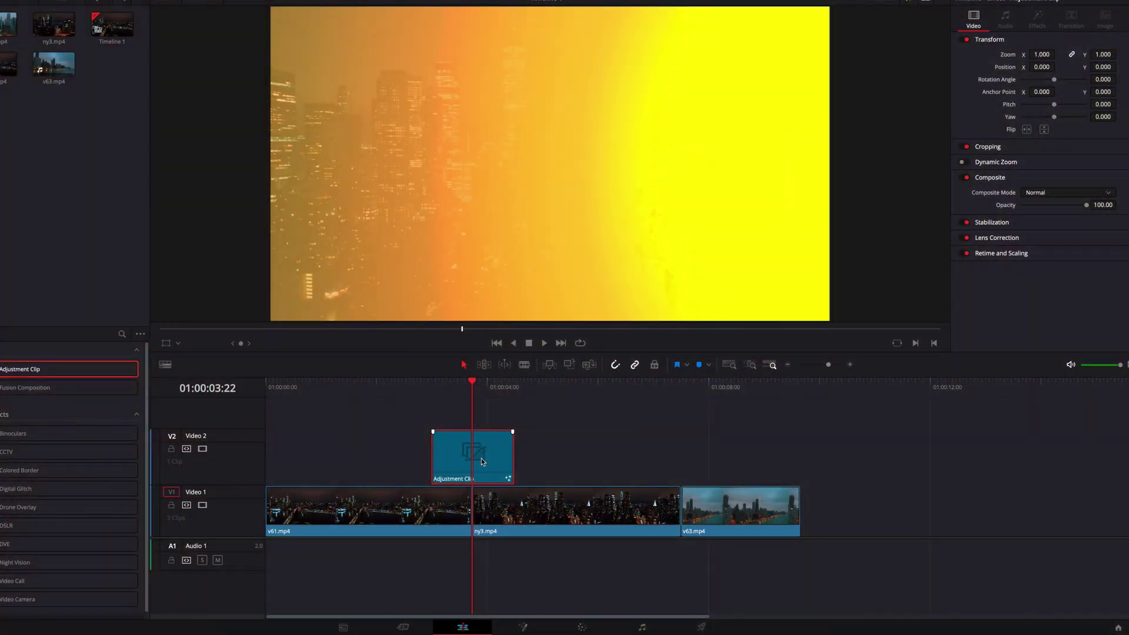
Step: Paste a copy of the adjustment clip on V2 near 01:00:07 over the ny3–v63 cut
{"action": "left_click", "coordinate": [679, 388]}
{"action": "key", "text": "ctrl+v"}
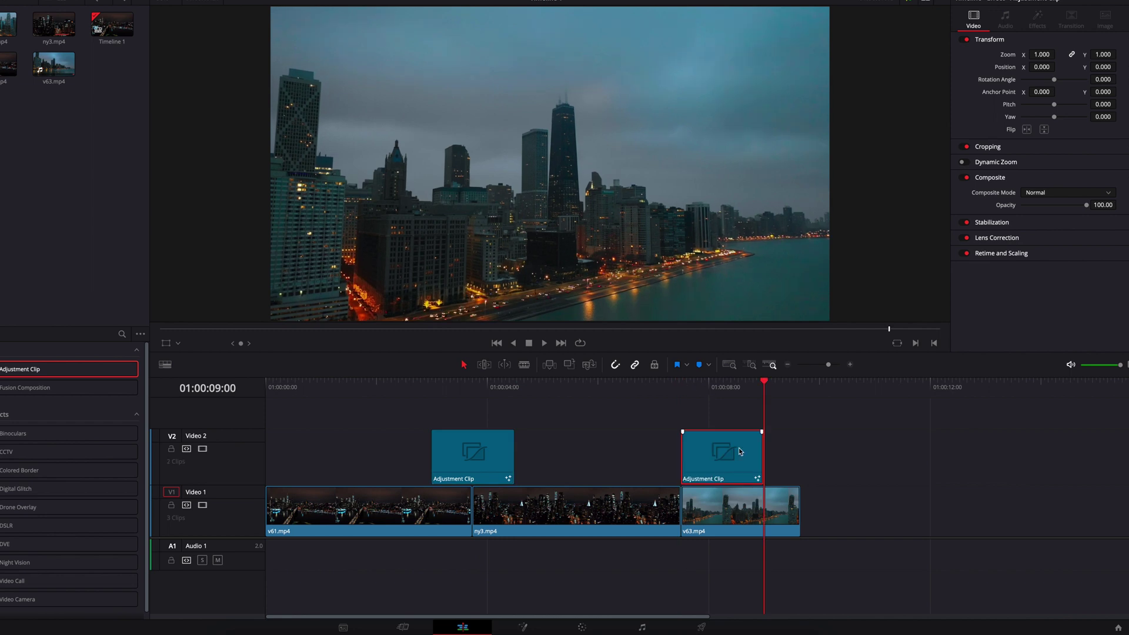
{"action": "left_click_drag", "start_coordinate": [740, 451], "coordinate": [697, 451]}
{"action": "left_click", "coordinate": [677, 390]}
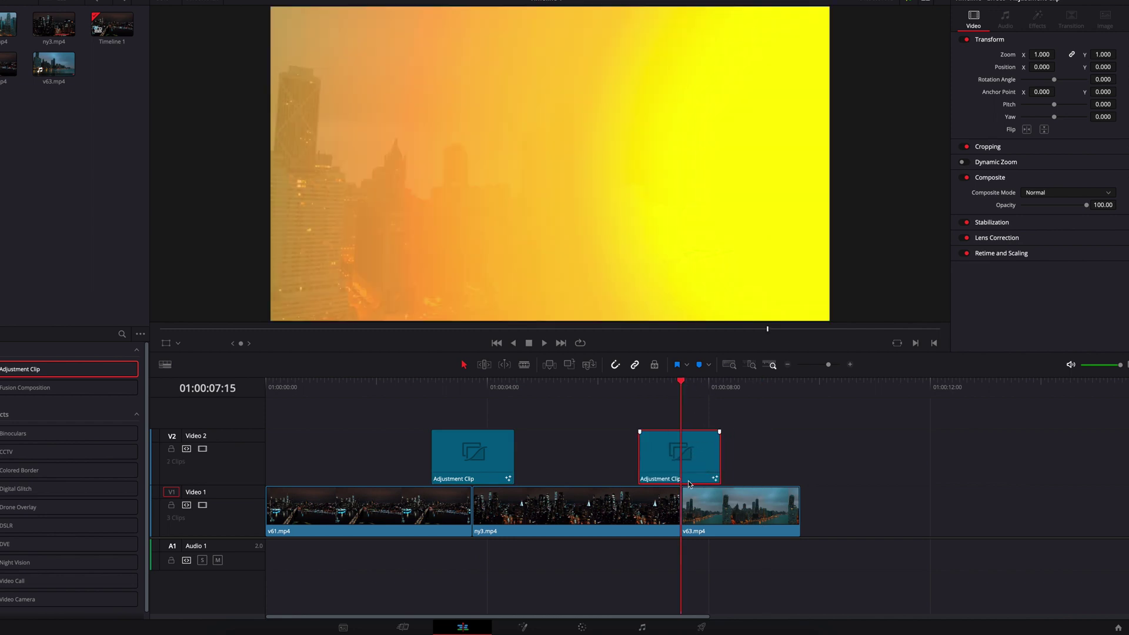
Step: In the second adjustment clip's Fusion comp, select FastNoise1 and slow its seethe
{"action": "left_click", "coordinate": [523, 627]}
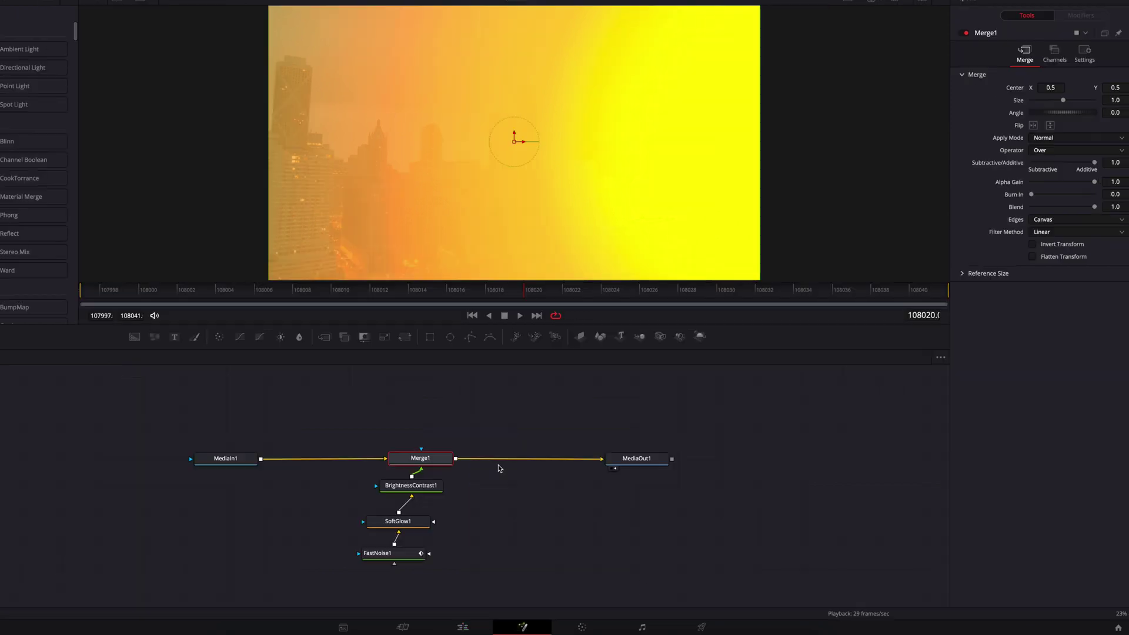
{"action": "left_click", "coordinate": [390, 553]}
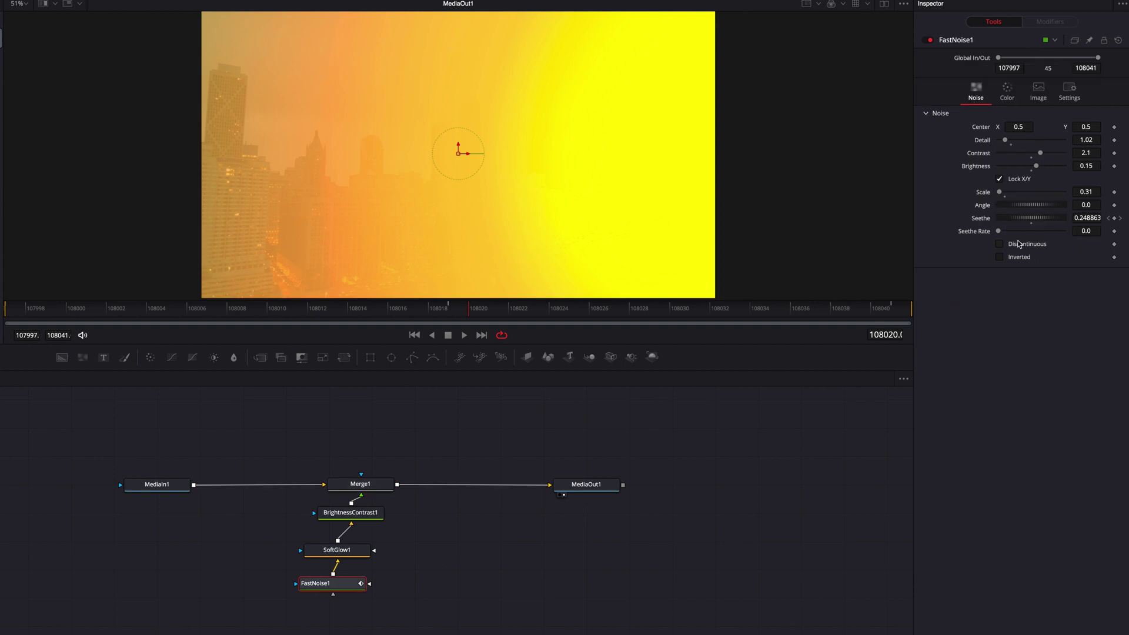
{"action": "mouse_move", "coordinate": [473, 310]}
{"action": "left_mouse_down"}
{"action": "mouse_move", "coordinate": [406, 312]}
{"action": "mouse_move", "coordinate": [452, 313]}
{"action": "left_mouse_up"}
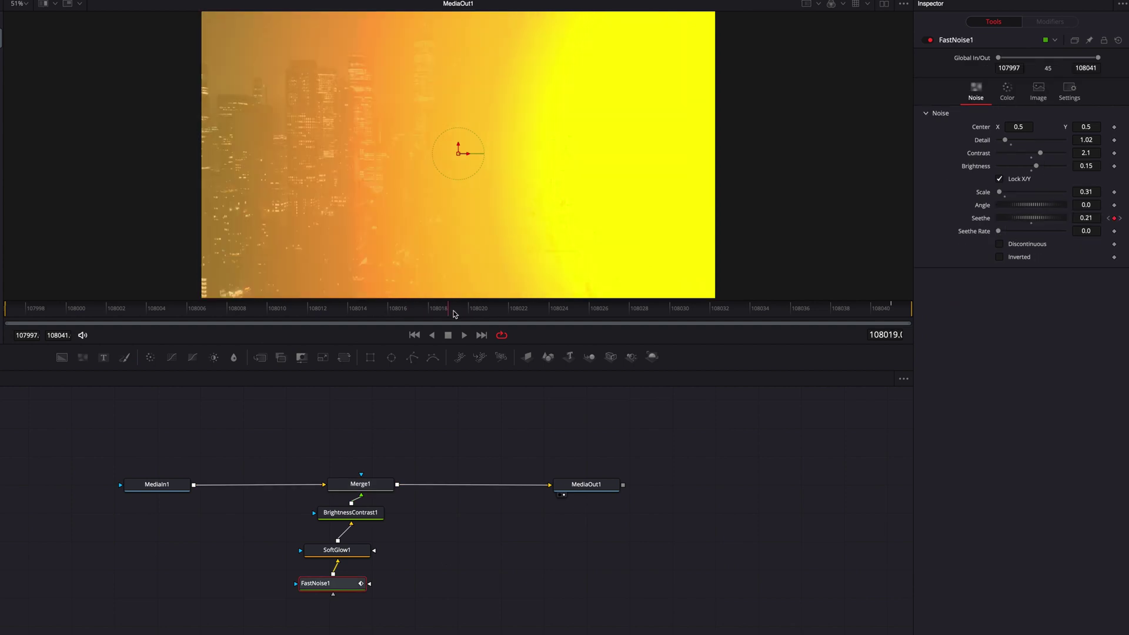
{"action": "left_click_drag", "start_coordinate": [1000, 234], "coordinate": [1010, 232]}
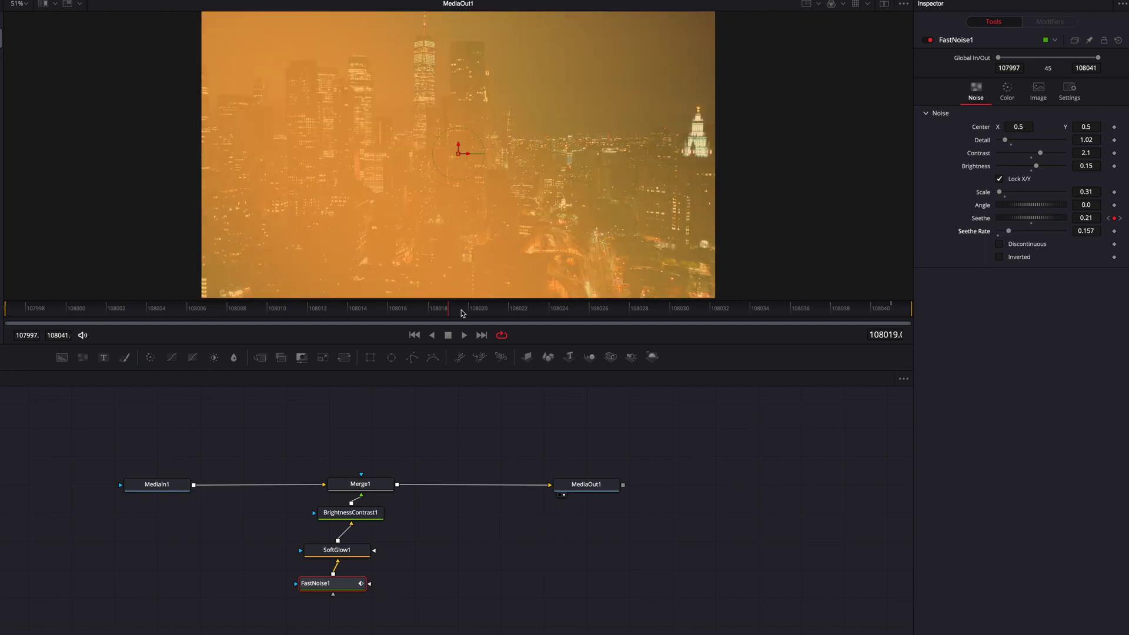
{"action": "left_click_drag", "start_coordinate": [463, 314], "coordinate": [237, 309]}
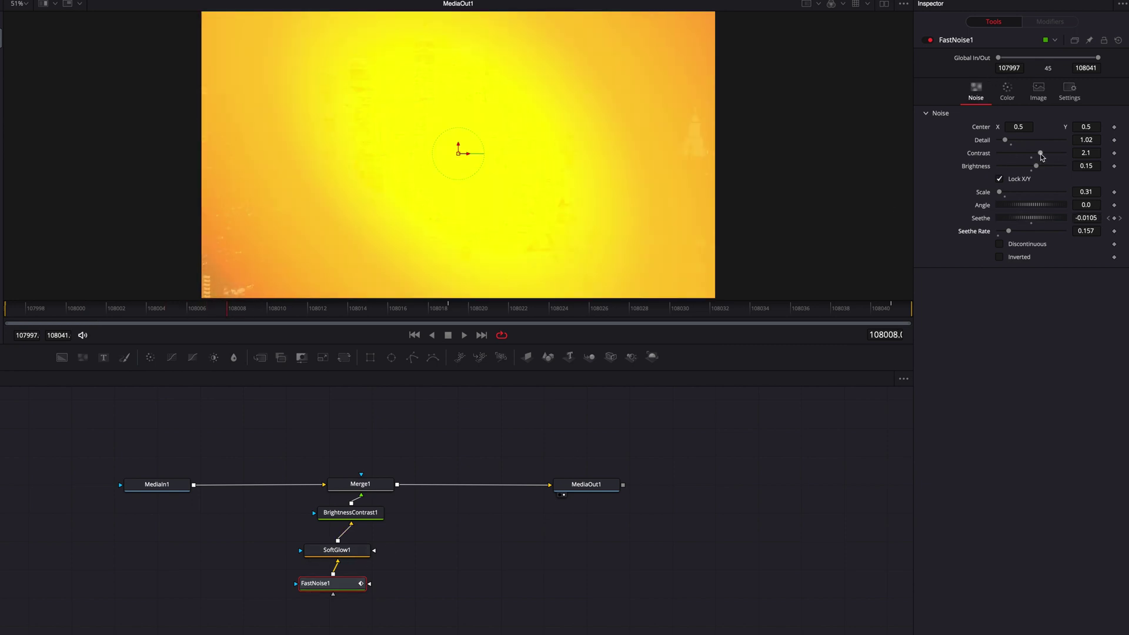
Step: Lower FastNoise1's contrast and brightness and set its Detail to about 0.67
{"action": "left_click_drag", "start_coordinate": [1043, 156], "coordinate": [1036, 156]}
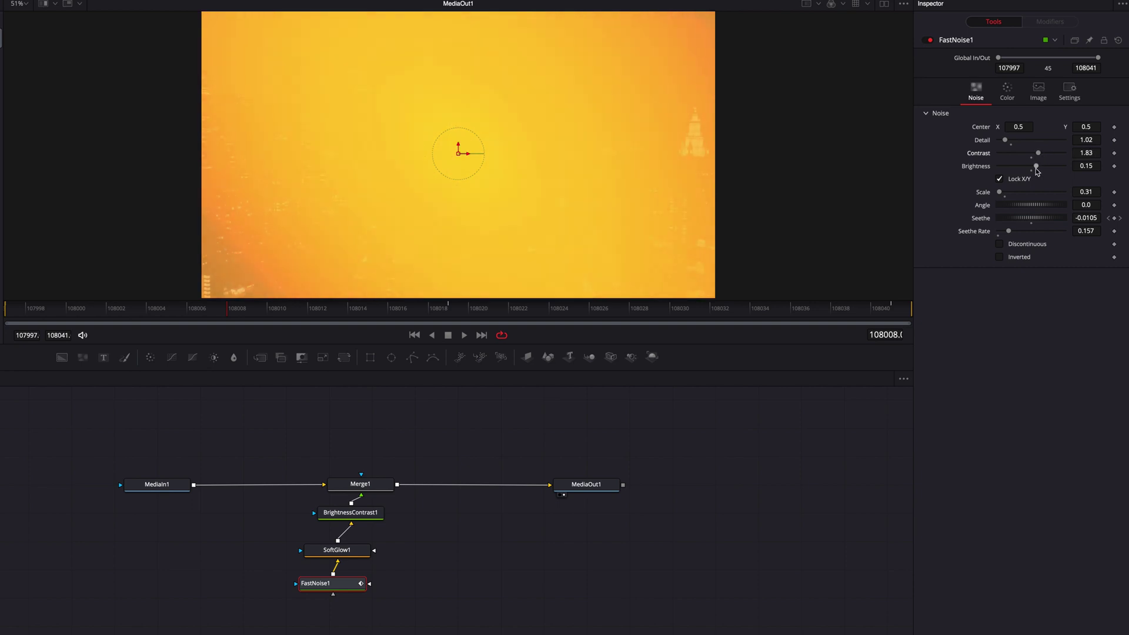
{"action": "left_click_drag", "start_coordinate": [1036, 167], "coordinate": [1034, 166]}
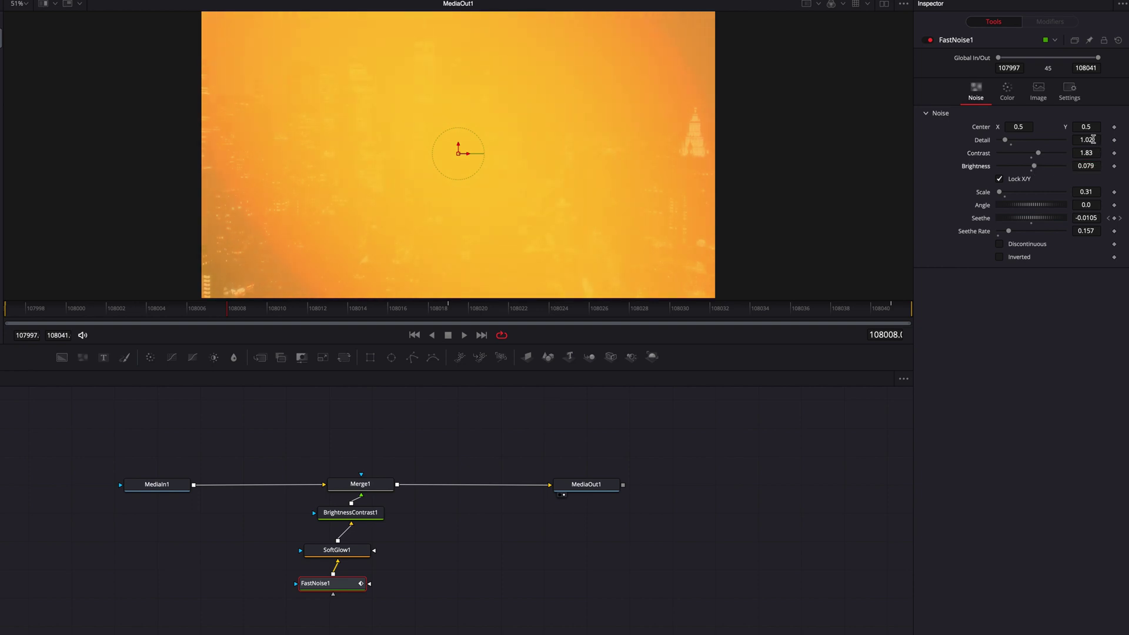
{"action": "type", "text": "0.65"}
{"action": "key", "text": "Return"}
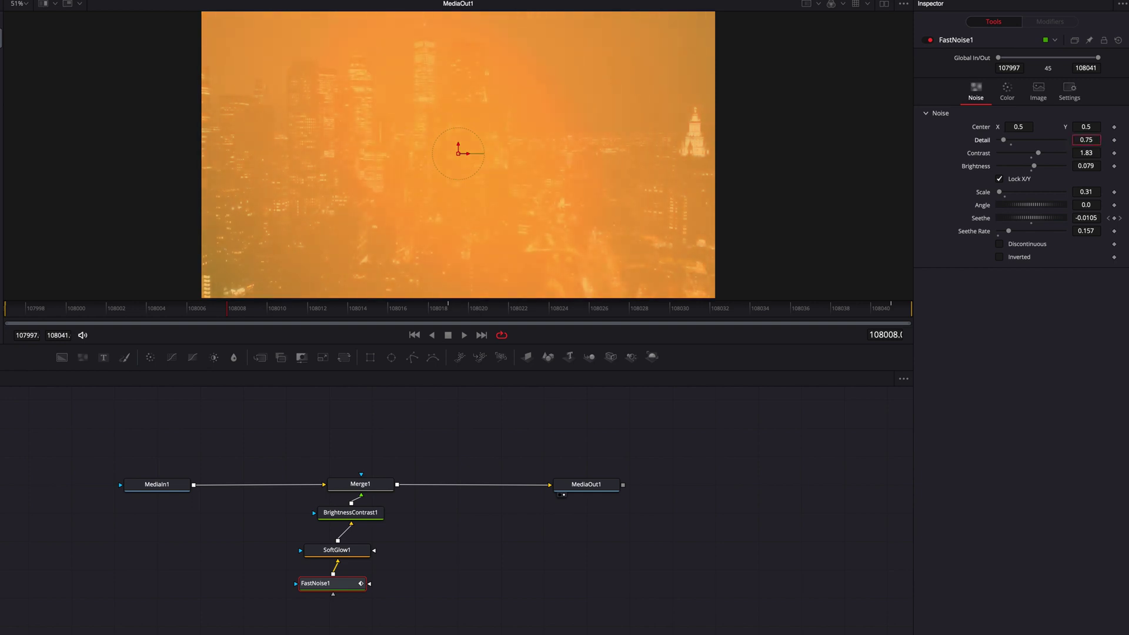
{"action": "left_click_drag", "start_coordinate": [1094, 140], "coordinate": [1094, 140]}
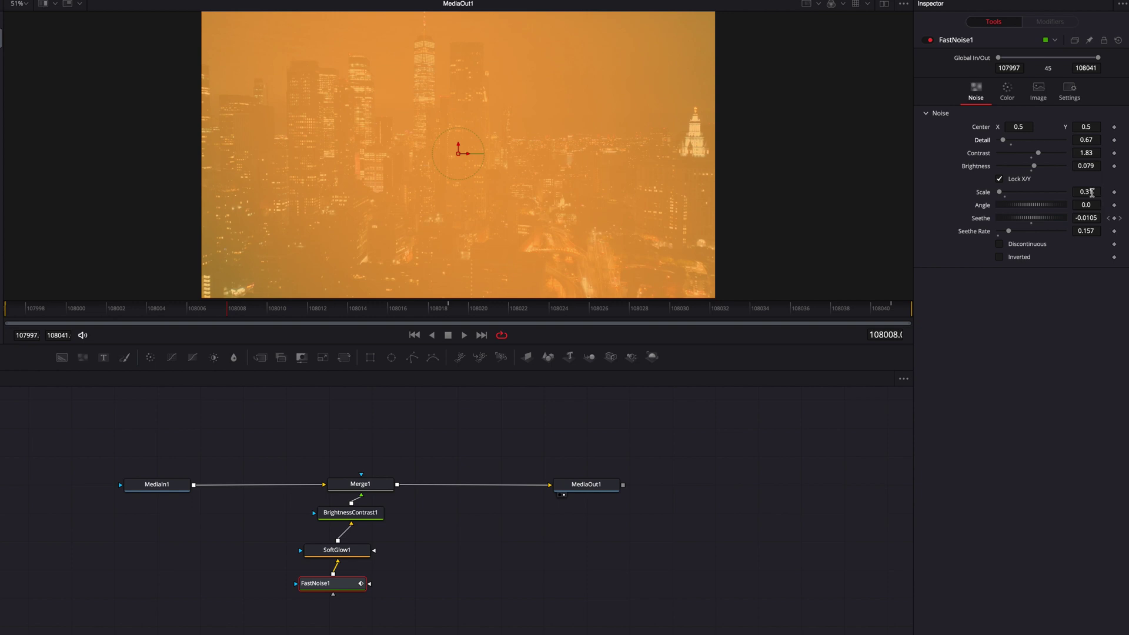
{"action": "left_click_drag", "start_coordinate": [265, 308], "coordinate": [396, 312]}
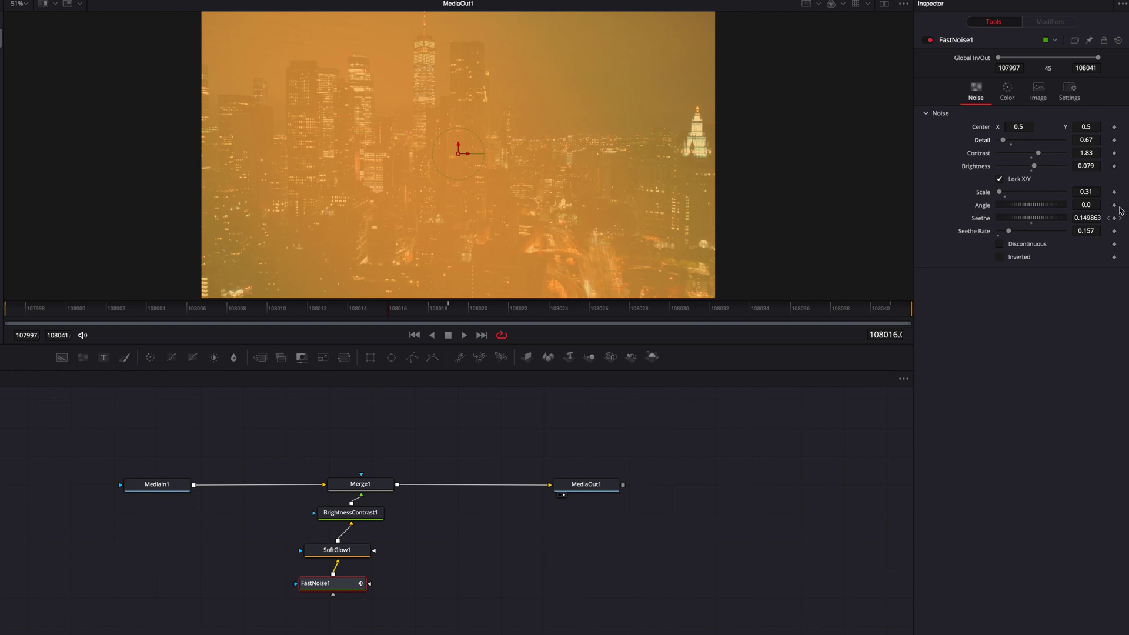
Step: Settle the noise Scale at 0.5 and set Seethe Rate to 0.156
{"action": "left_click_drag", "start_coordinate": [1089, 191], "coordinate": [1099, 191]}
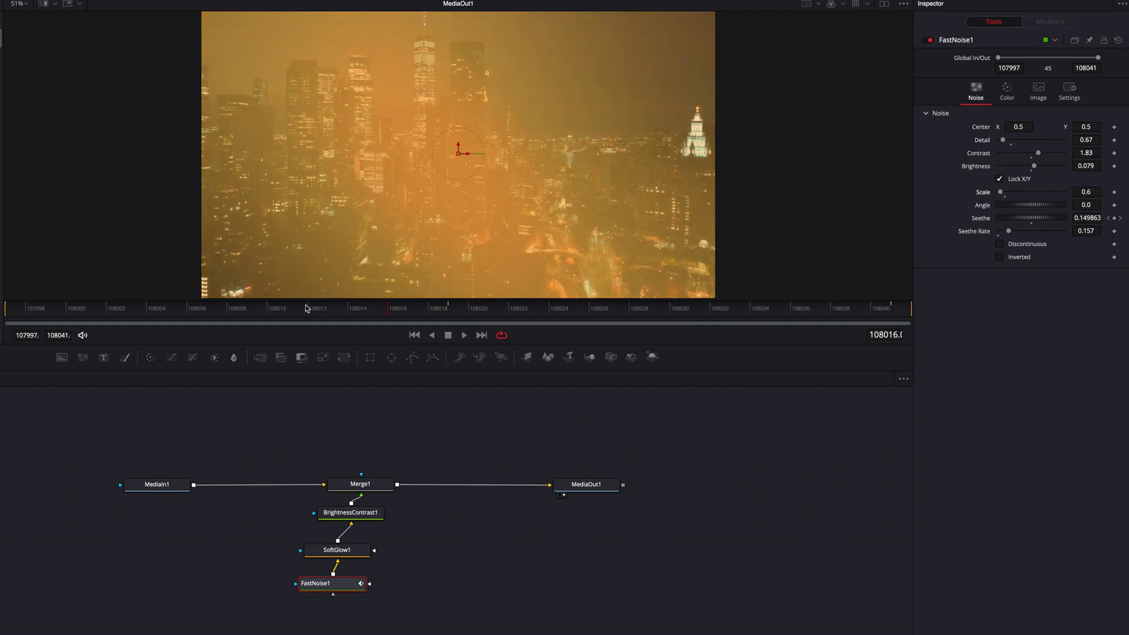
{"action": "left_click_drag", "start_coordinate": [307, 306], "coordinate": [731, 315]}
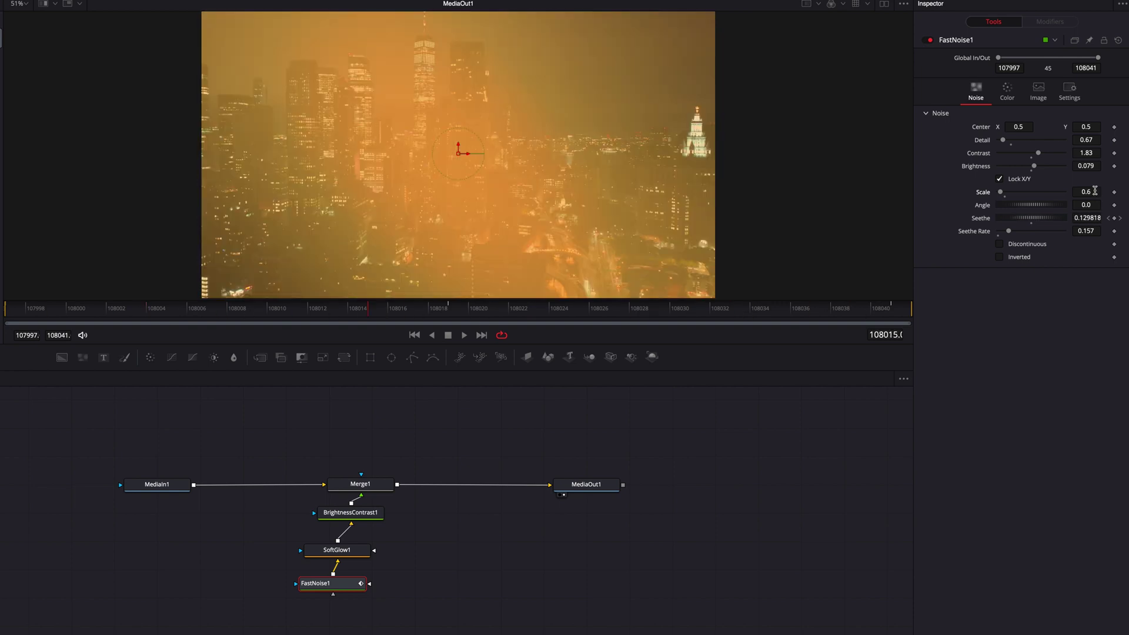
{"action": "left_click_drag", "start_coordinate": [1088, 192], "coordinate": [1083, 191]}
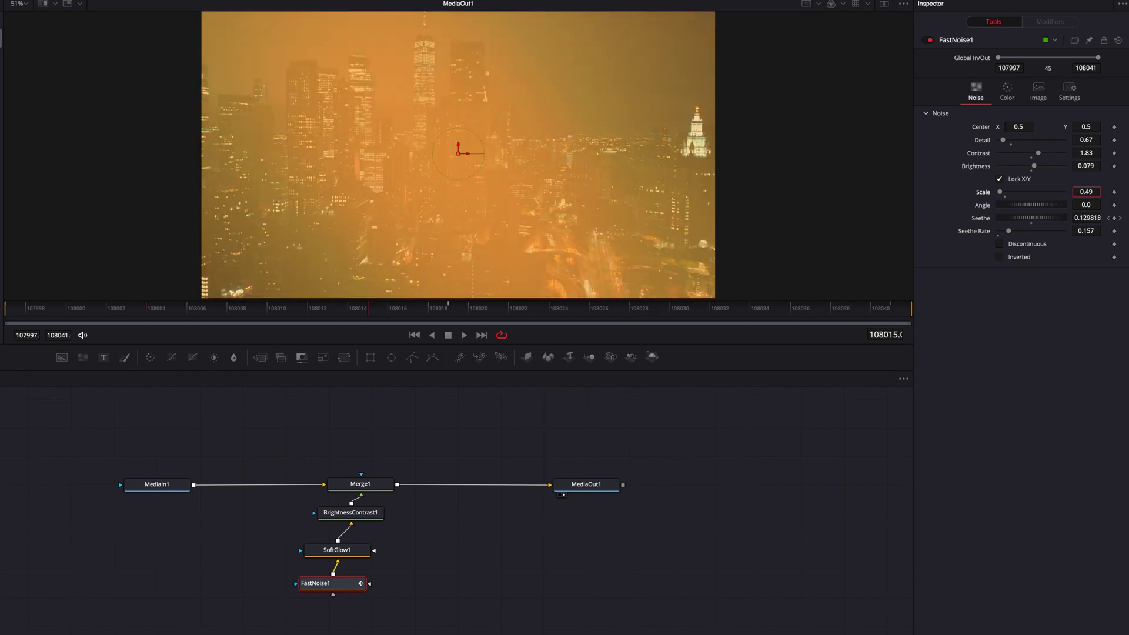
{"action": "left_click_drag", "start_coordinate": [253, 316], "coordinate": [450, 316]}
{"action": "left_click", "coordinate": [1083, 231]}
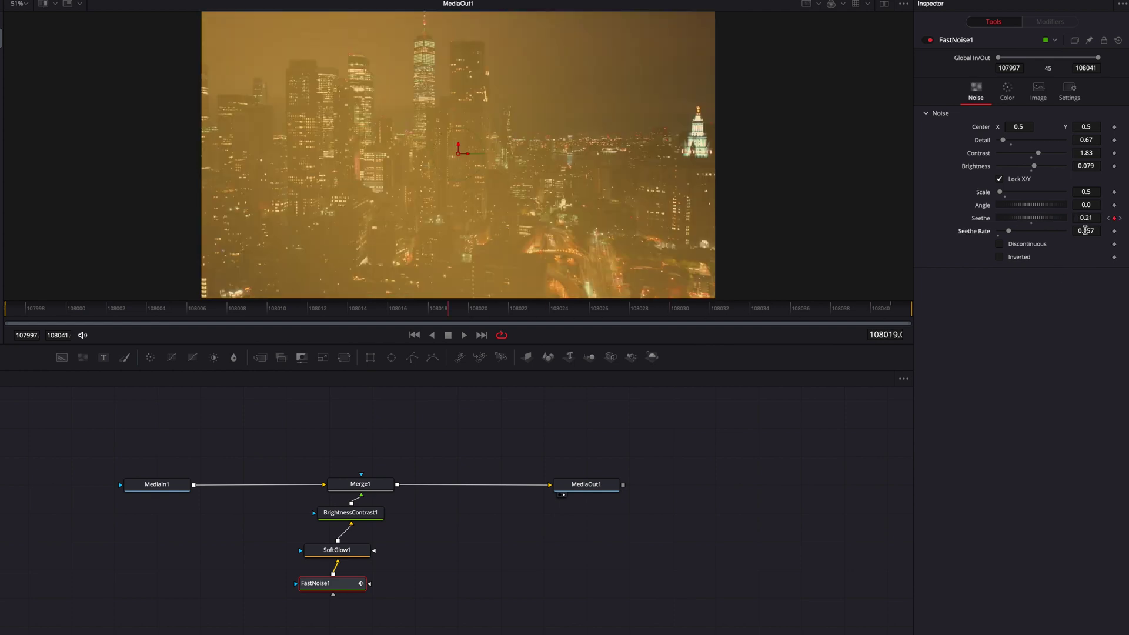
{"action": "type", "text": "0.156"}
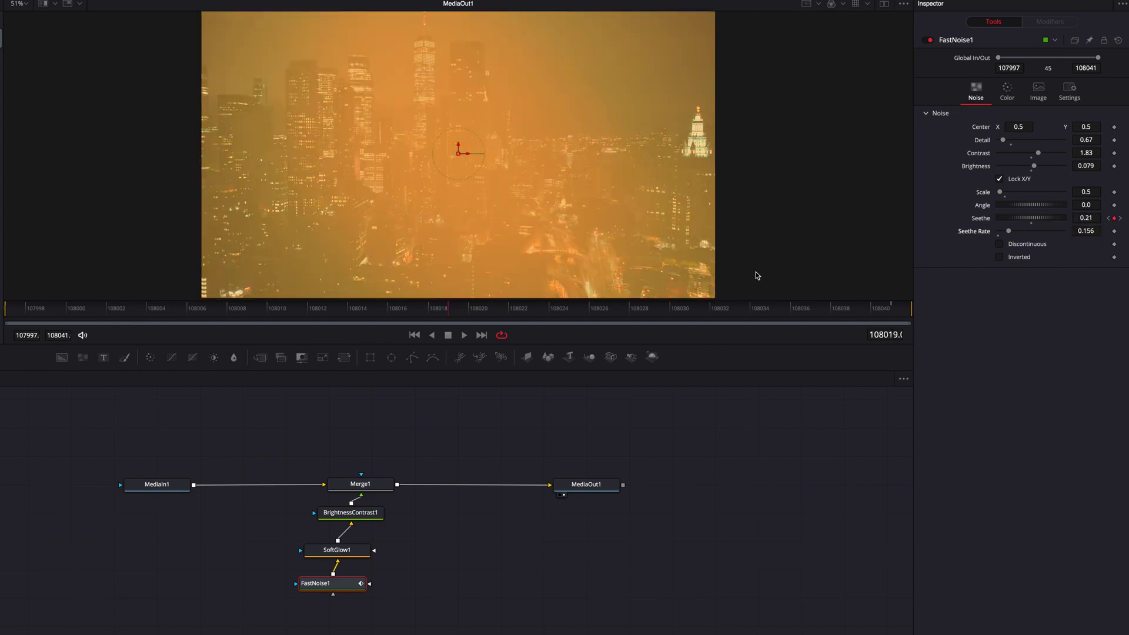
{"action": "left_click_drag", "start_coordinate": [457, 315], "coordinate": [271, 306]}
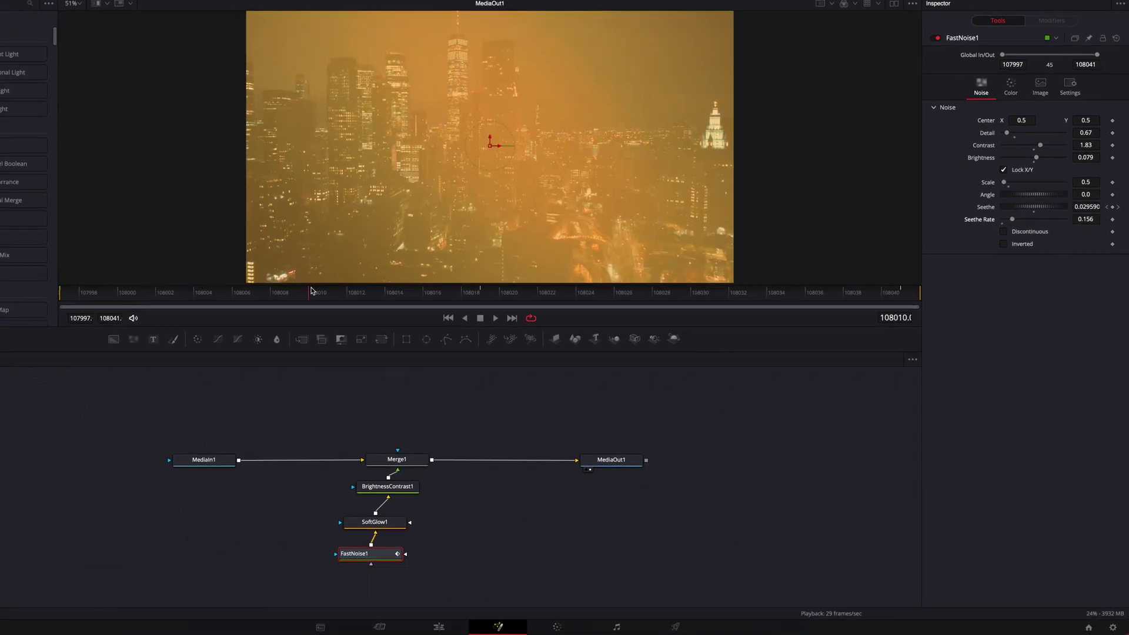
{"action": "left_click", "coordinate": [440, 629]}
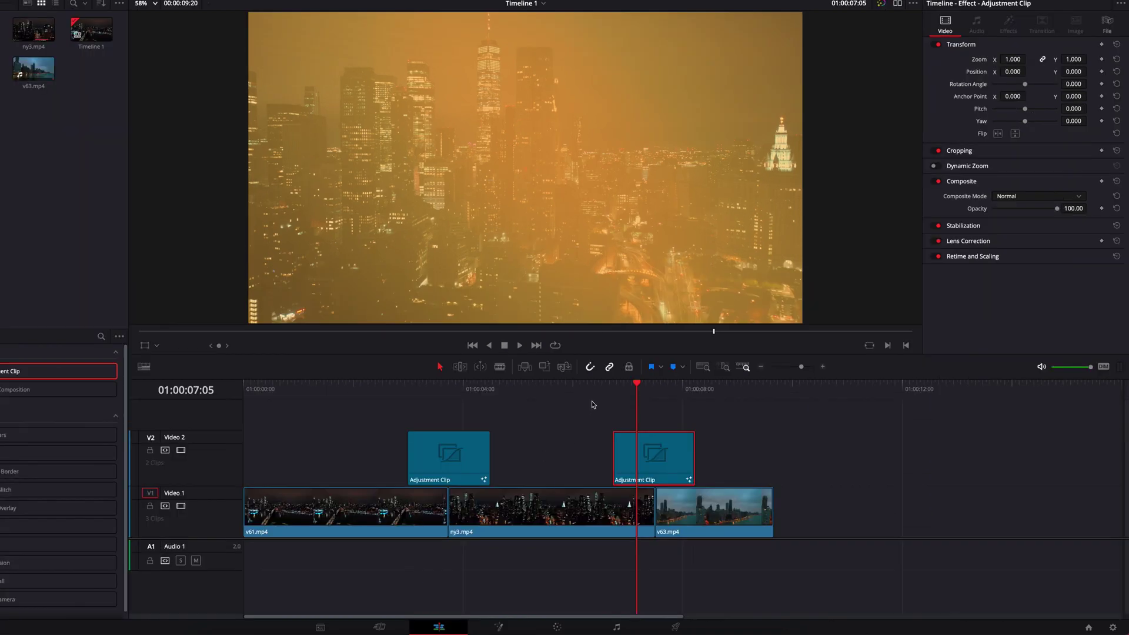
{"action": "left_click", "coordinate": [561, 383]}
{"action": "key", "text": "space"}
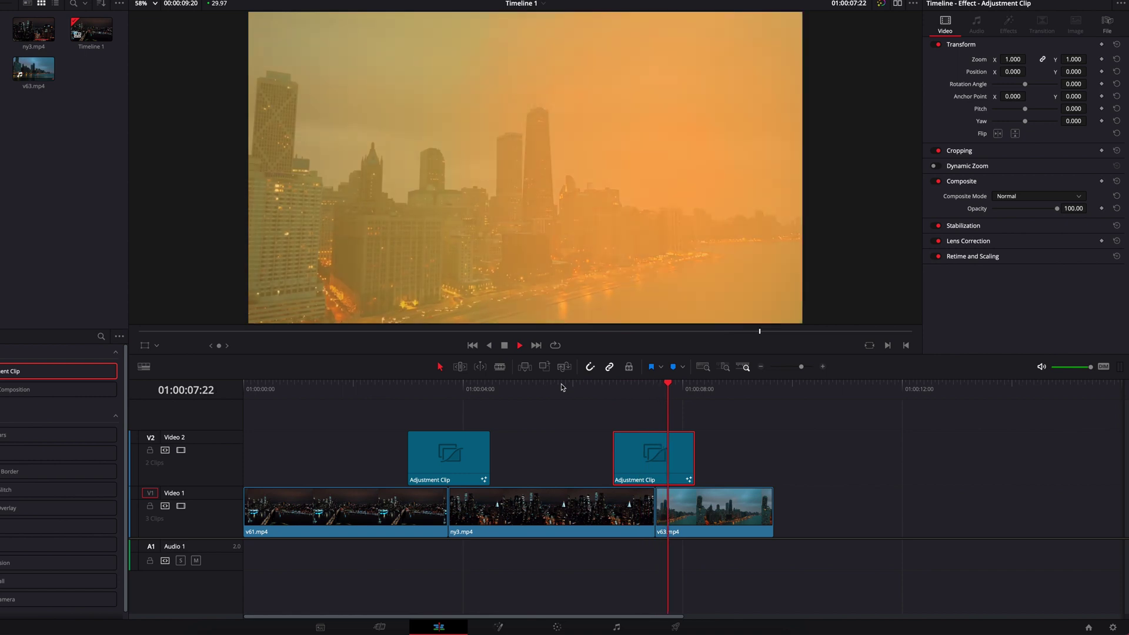
{"action": "left_click", "coordinate": [561, 383]}
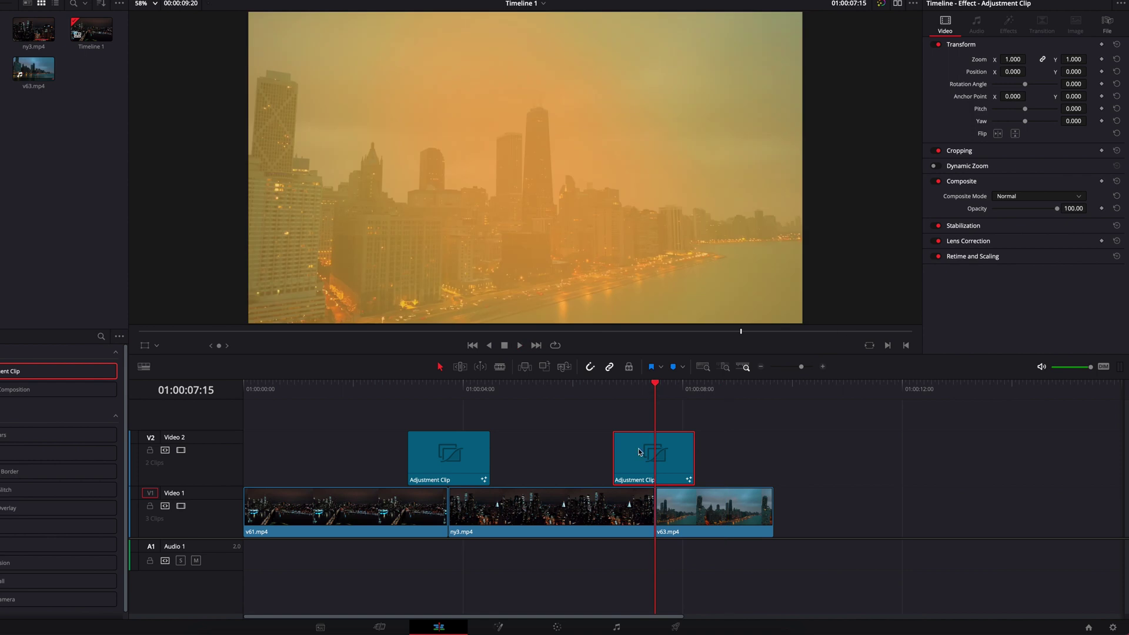
{"action": "left_click", "coordinate": [498, 628]}
Step: Select FastNoise1 and lower its Detail to 0.57, previewing the fog frames
{"action": "left_click_drag", "start_coordinate": [587, 295], "coordinate": [681, 294]}
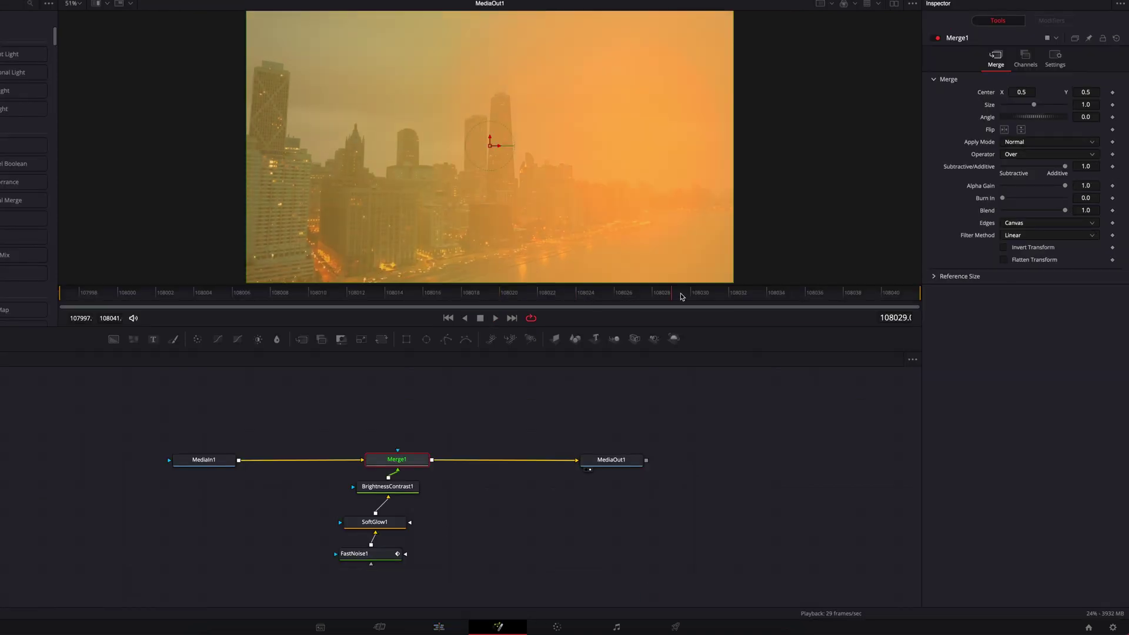
{"action": "left_click", "coordinate": [347, 294]}
{"action": "left_click", "coordinate": [365, 554]}
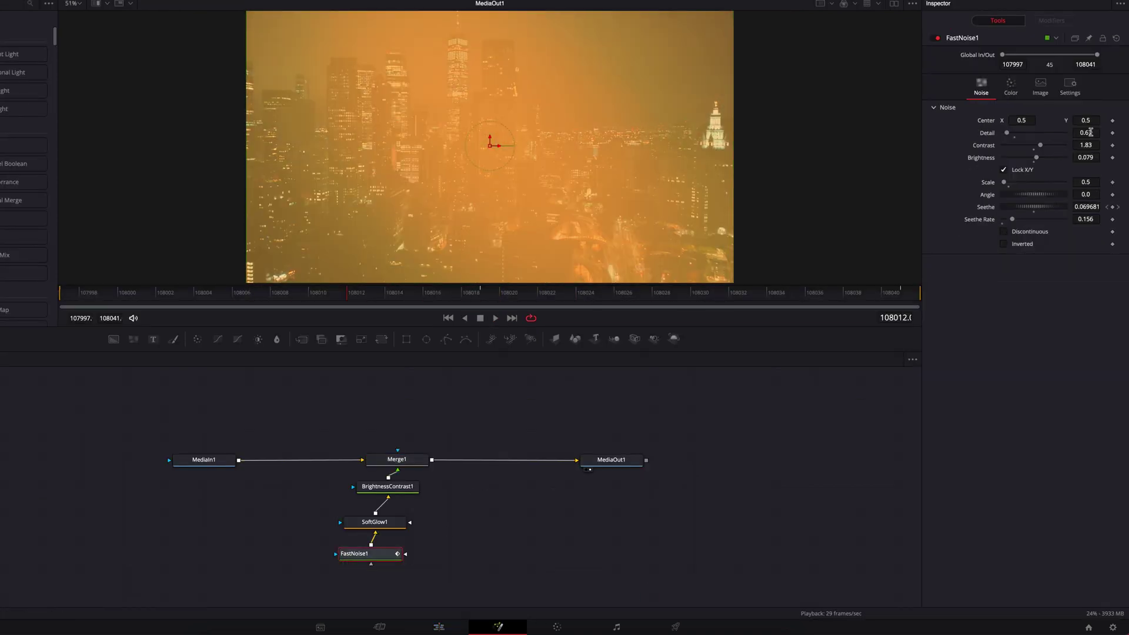
{"action": "left_click_drag", "start_coordinate": [1091, 133], "coordinate": [1080, 133]}
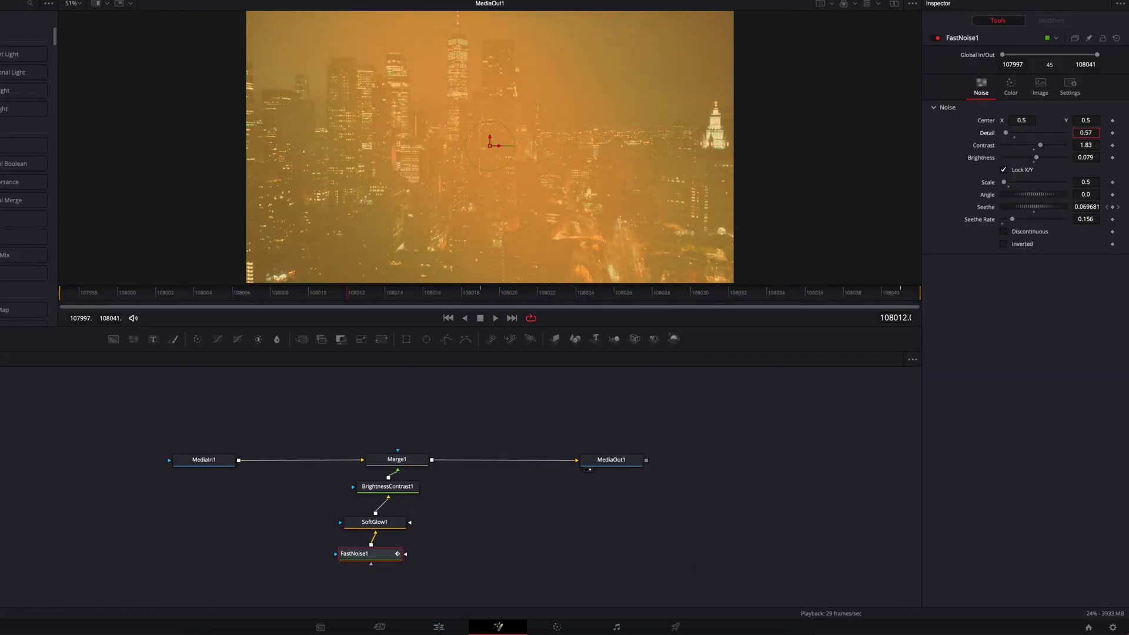
{"action": "left_click_drag", "start_coordinate": [390, 293], "coordinate": [624, 295]}
Step: Set the noise Scale to 0.55 and fine-tune Contrast to 1.829
{"action": "mouse_move", "coordinate": [1087, 183]}
{"action": "left_mouse_down"}
{"action": "mouse_move", "coordinate": [1077, 182]}
{"action": "mouse_move", "coordinate": [1086, 182]}
{"action": "left_mouse_up"}
{"action": "left_click_drag", "start_coordinate": [509, 295], "coordinate": [660, 286]}
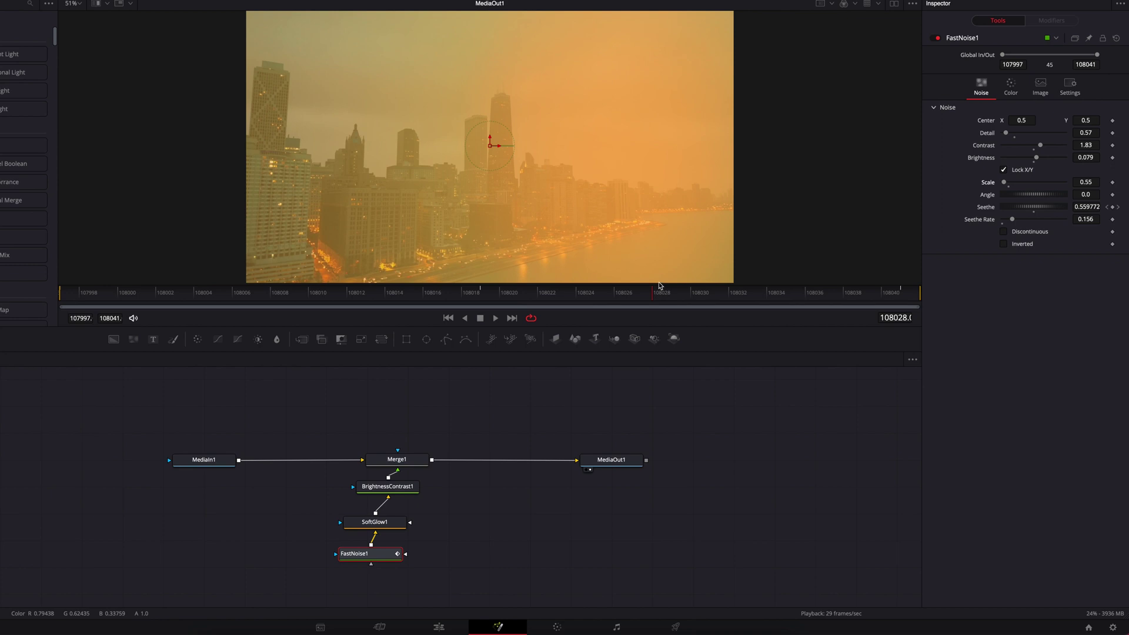
{"action": "left_click", "coordinate": [1092, 146]}
{"action": "left_click_drag", "start_coordinate": [1092, 146], "coordinate": [1090, 149]}
{"action": "scroll", "coordinate": [552, 467], "scroll_direction": "up", "scroll_amount": 2}
{"action": "scroll", "coordinate": [407, 525], "scroll_direction": "down", "scroll_amount": 4}
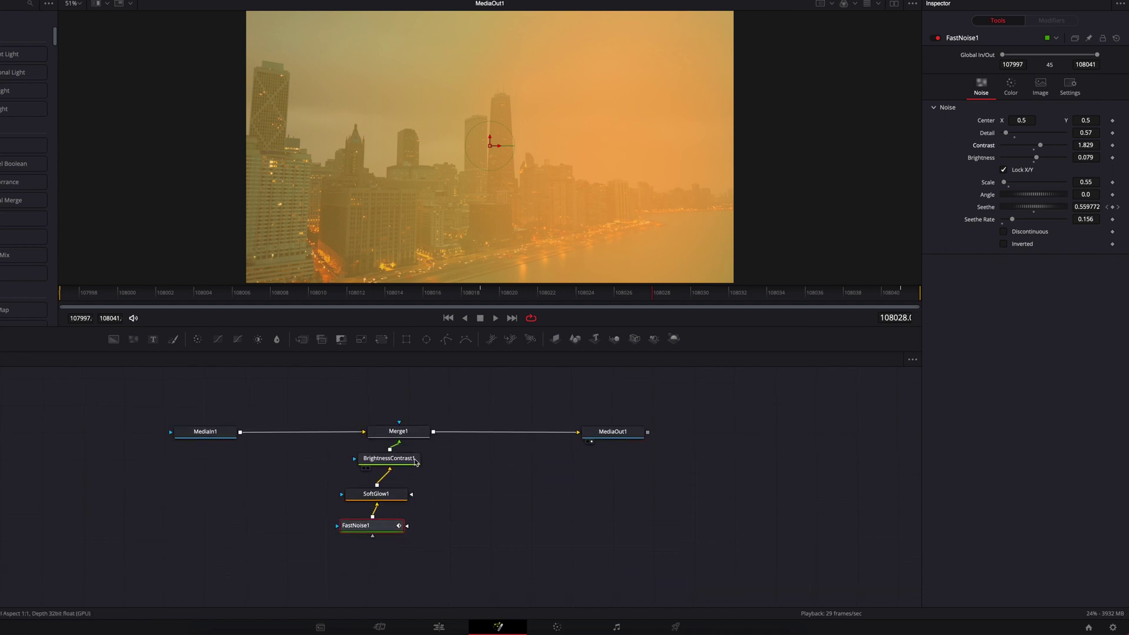
{"action": "left_click", "coordinate": [413, 462]}
Step: Enter 0.08 for BrightnessContrast1's Contrast, then nudge it up to about 0.17
{"action": "left_click", "coordinate": [1088, 131]}
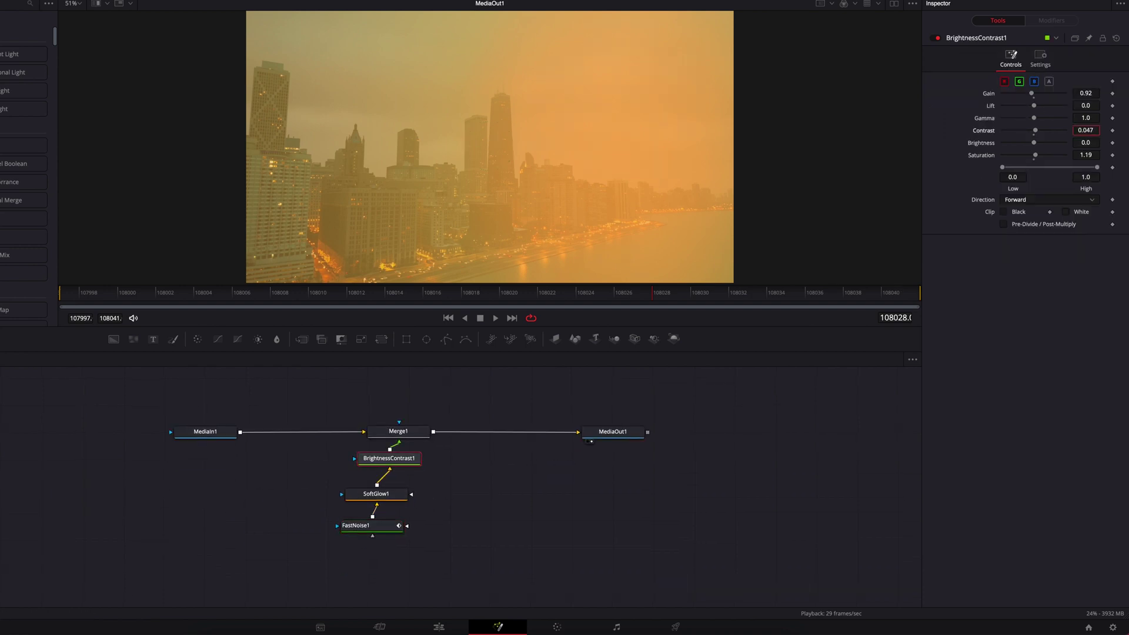
{"action": "type", "text": "0.08"}
{"action": "key", "text": "Return"}
{"action": "left_click_drag", "start_coordinate": [1041, 132], "coordinate": [1041, 134]}
Step: Boost SoftGlow1's Gain to 3.15 and preview the glow across frames
{"action": "left_click", "coordinate": [394, 494]}
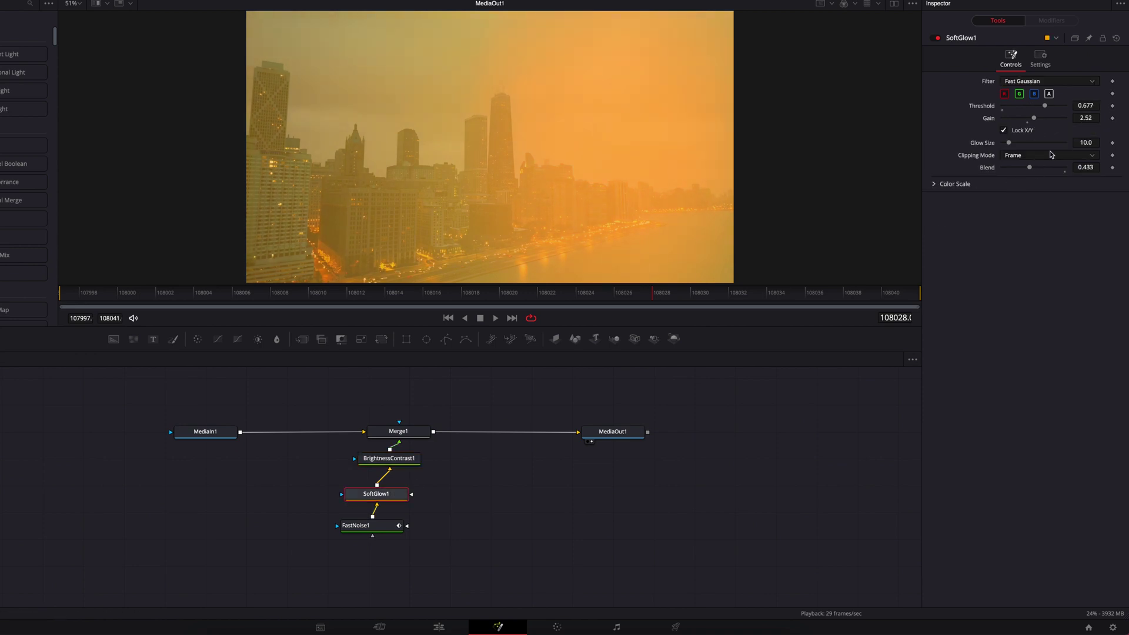
{"action": "left_click_drag", "start_coordinate": [1034, 119], "coordinate": [1042, 121]}
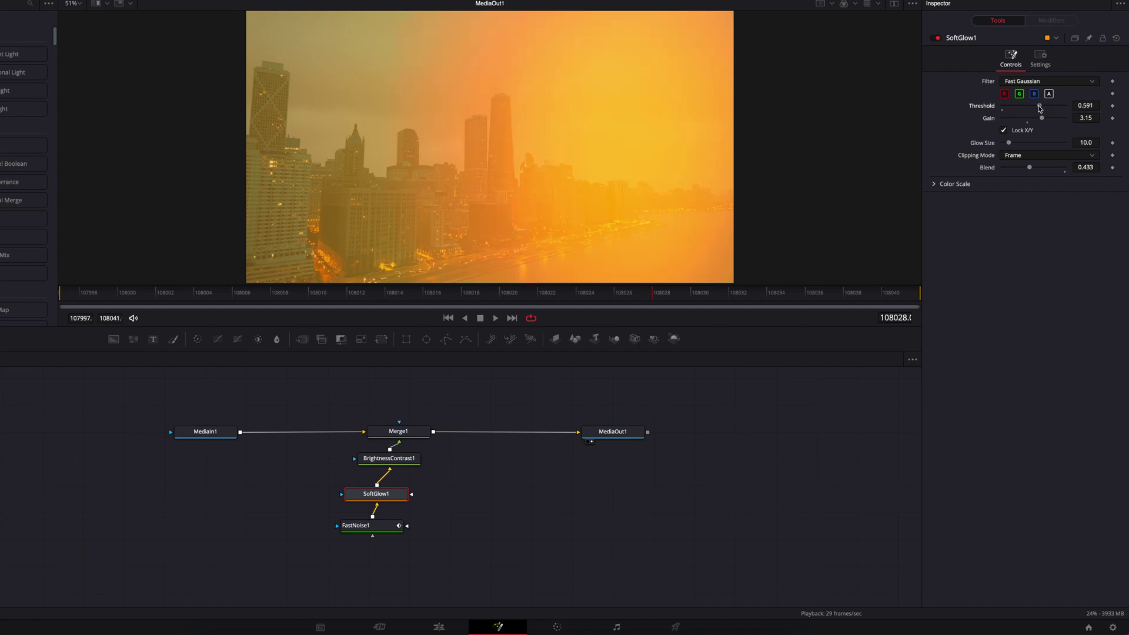
{"action": "mouse_move", "coordinate": [448, 297]}
{"action": "left_mouse_down"}
{"action": "mouse_move", "coordinate": [290, 292]}
{"action": "mouse_move", "coordinate": [799, 292]}
{"action": "mouse_move", "coordinate": [461, 305]}
{"action": "left_mouse_up"}
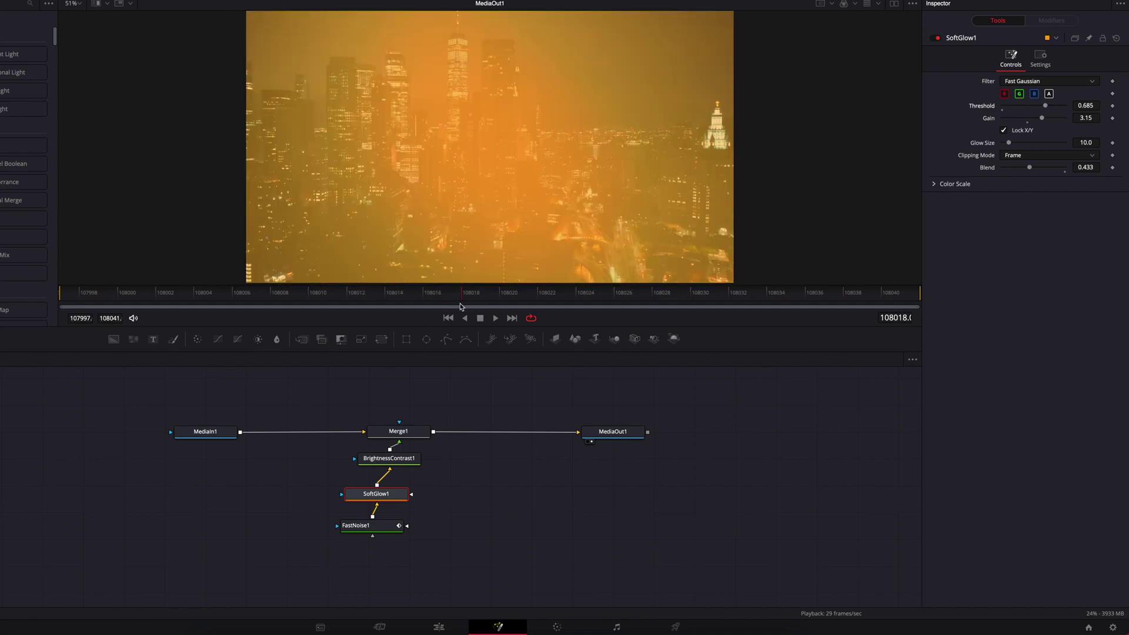
{"action": "left_click", "coordinate": [439, 627]}
Step: Play the timeline from just before the second adjustment clip to review the fog
{"action": "left_click_drag", "start_coordinate": [569, 389], "coordinate": [562, 397]}
{"action": "key", "text": "space"}
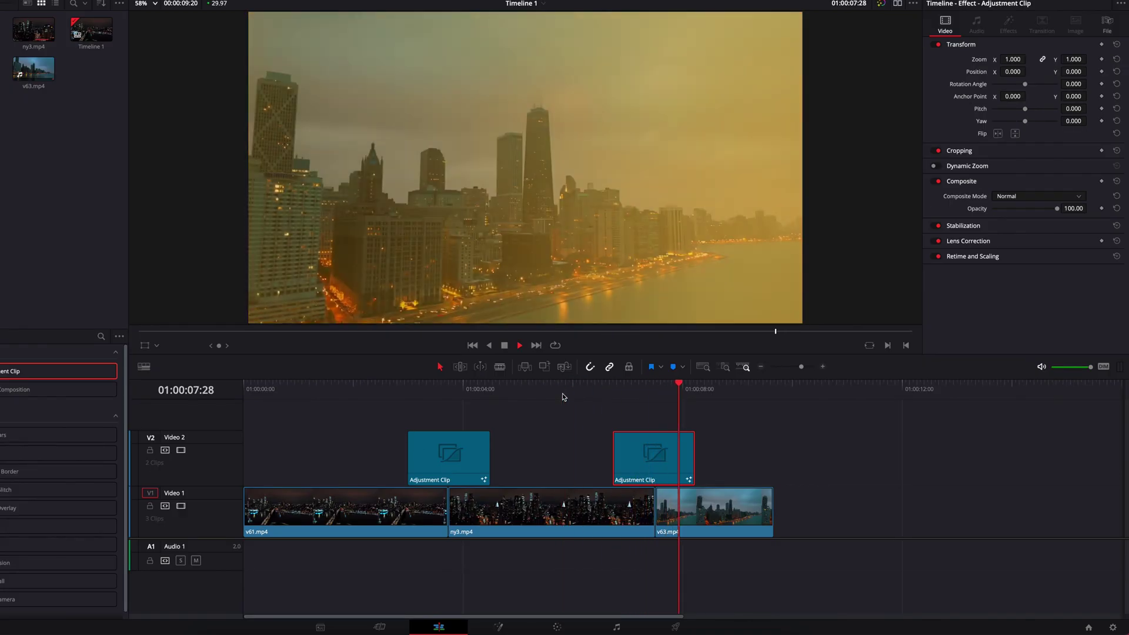
{"action": "left_click", "coordinate": [563, 397]}
{"action": "key", "text": "space"}
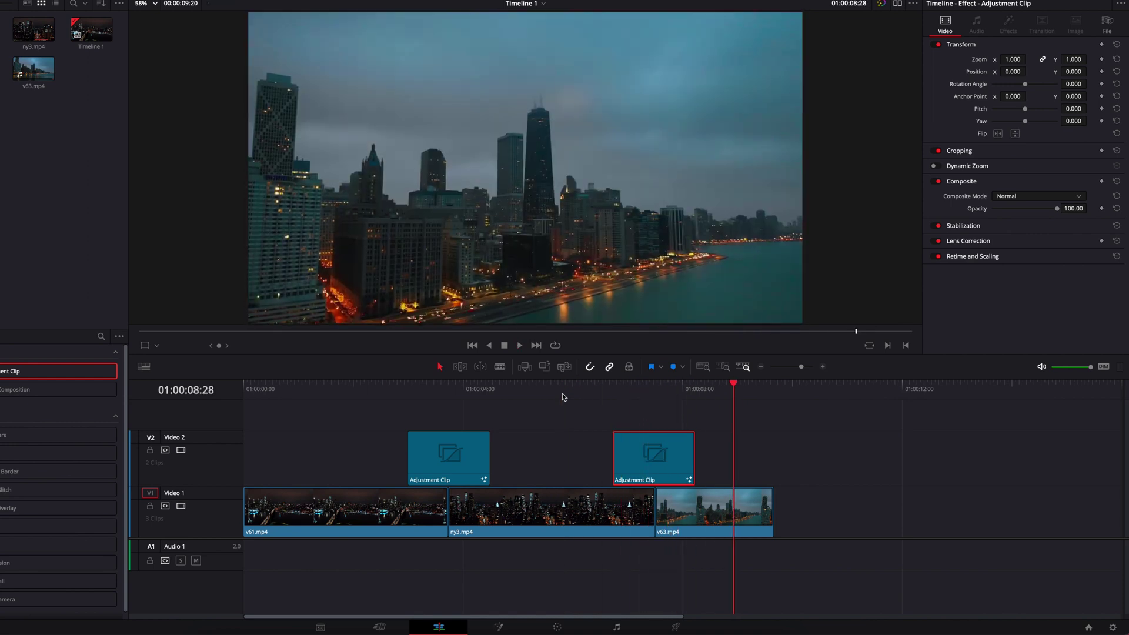
Step: Add fade-in ramps to both adjustment clips and play the edit from near the start
{"action": "left_click", "coordinate": [655, 389]}
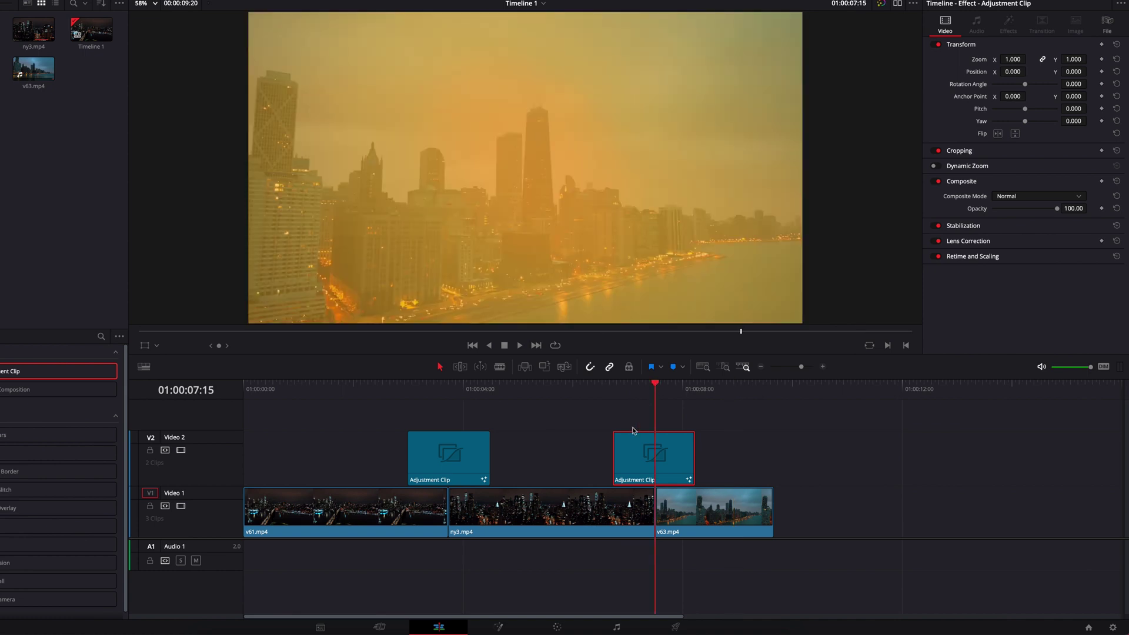
{"action": "left_click_drag", "start_coordinate": [618, 433], "coordinate": [674, 434]}
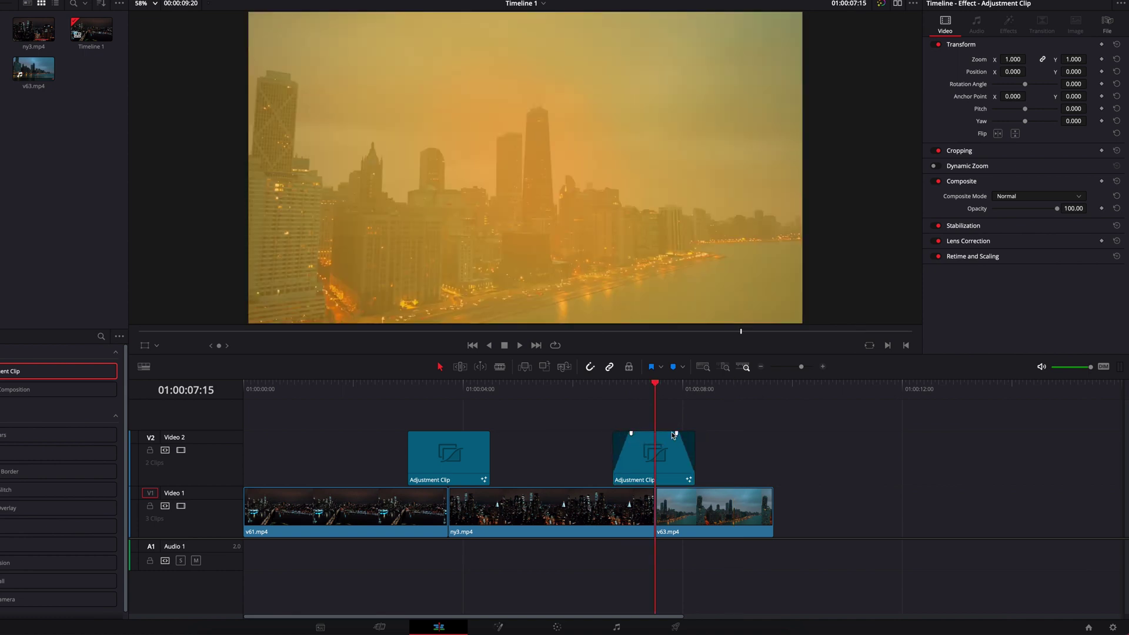
{"action": "left_click_drag", "start_coordinate": [410, 433], "coordinate": [426, 433]}
{"action": "left_click", "coordinate": [397, 386]}
{"action": "left_click", "coordinate": [345, 388]}
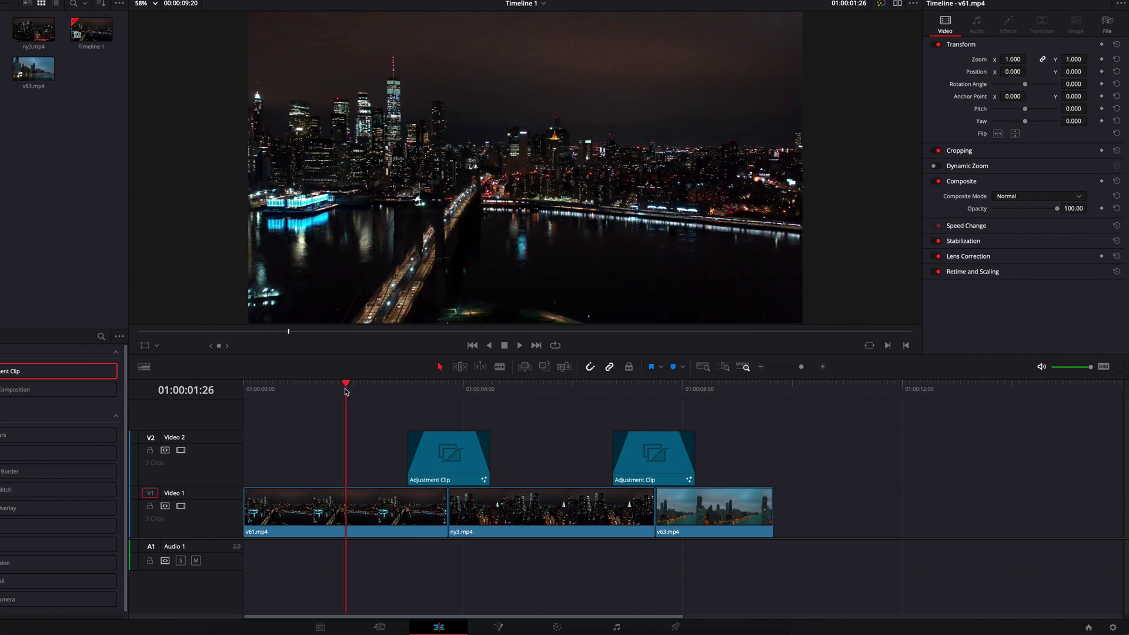
{"action": "key", "text": "space"}
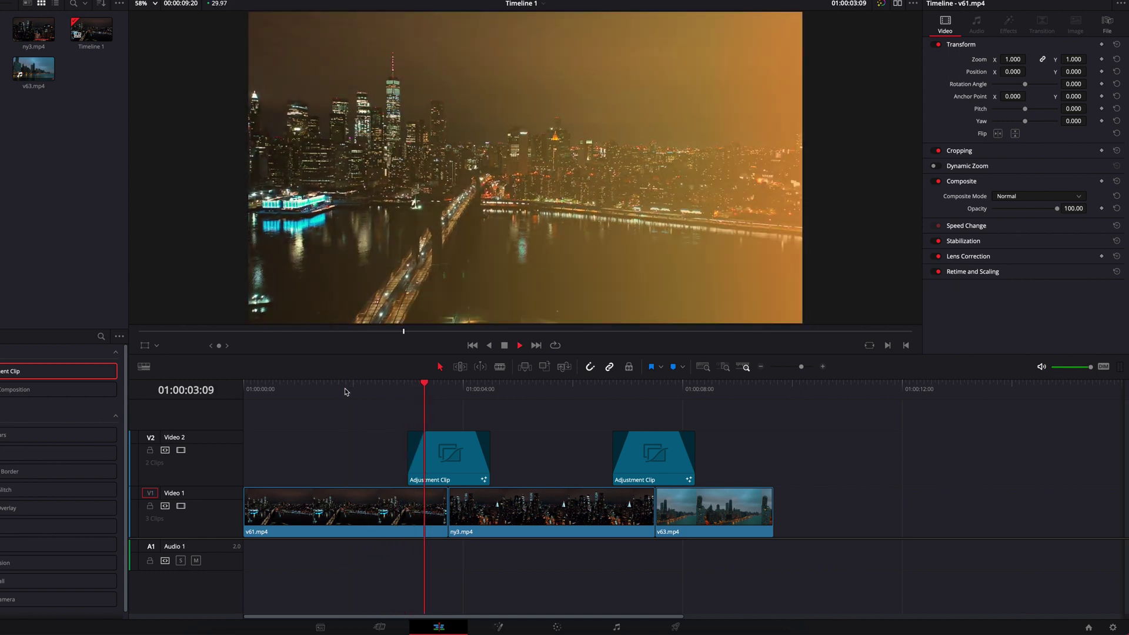